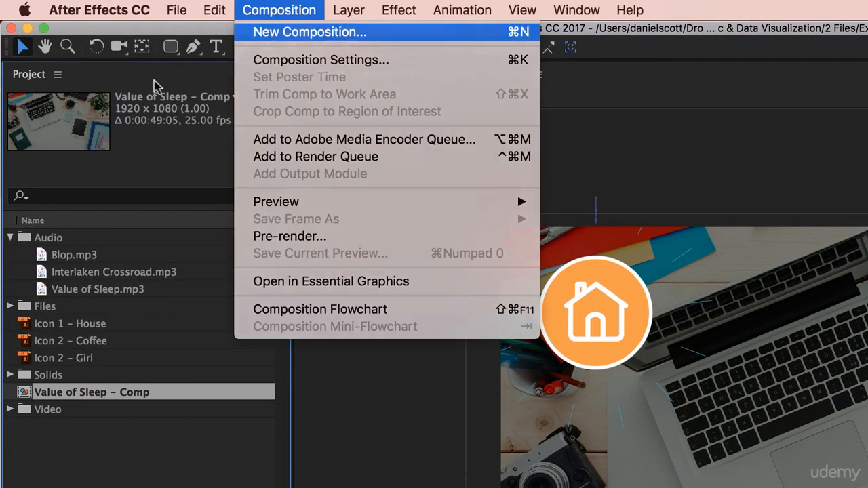
Step: Create a composition named Overshoot with a five-second duration, and check its timeline against the Value of Sleep comp
{"action": "left_click", "coordinate": [281, 34]}
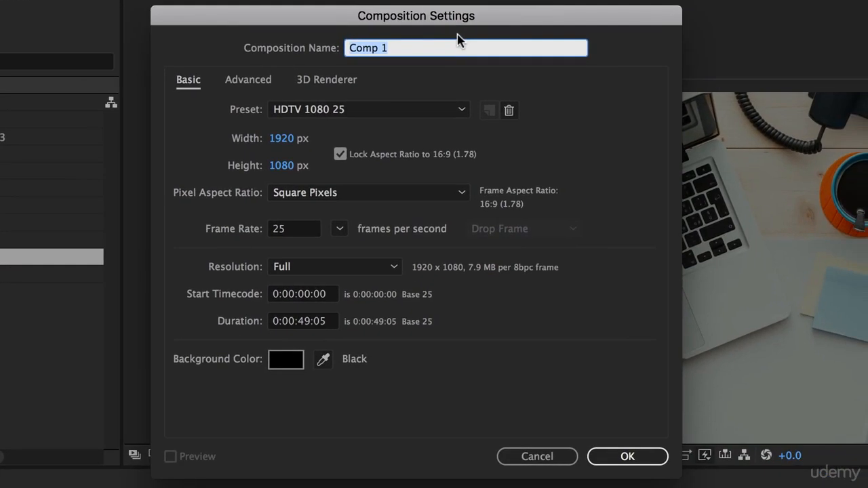
{"action": "type", "text": "Overshoot"}
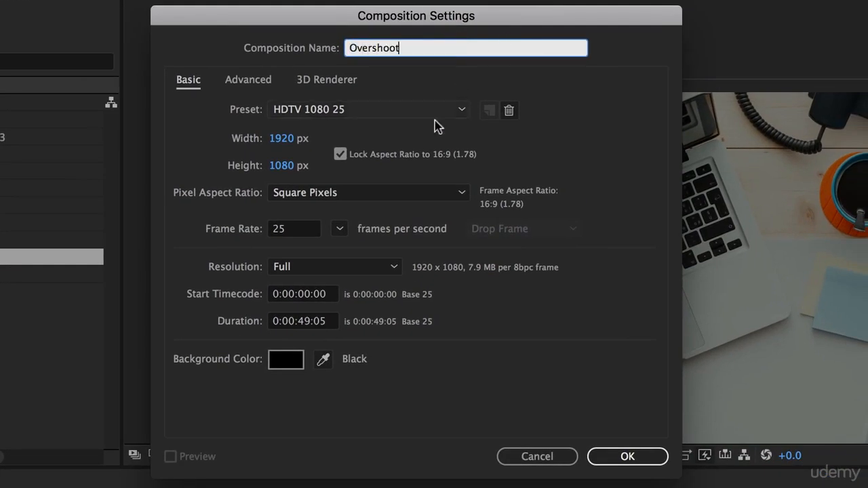
{"action": "left_click", "coordinate": [312, 319]}
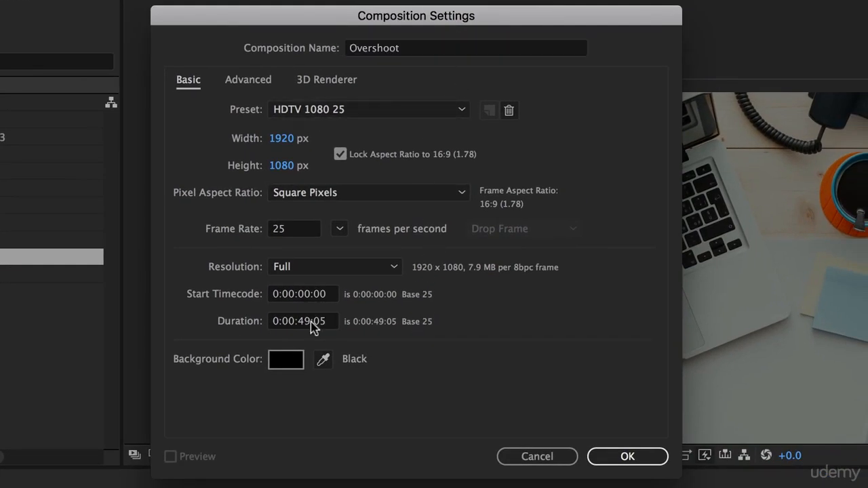
{"action": "key", "text": "BackSpace"}
{"action": "key", "text": "BackSpace"}
{"action": "key", "text": "BackSpace"}
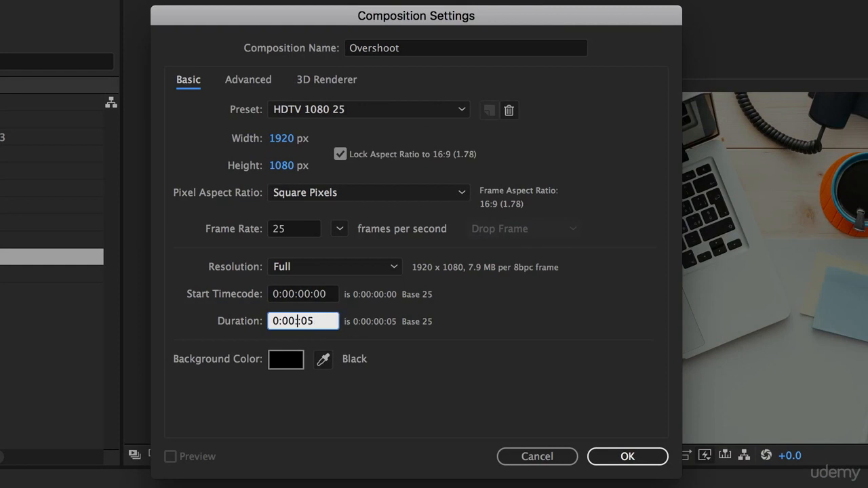
{"action": "type", "text": "05"}
{"action": "left_click", "coordinate": [643, 460]}
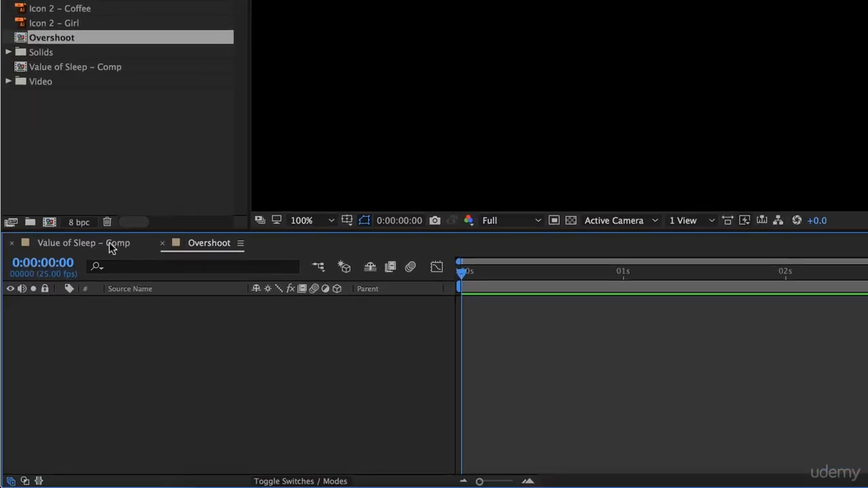
{"action": "left_click", "coordinate": [93, 245]}
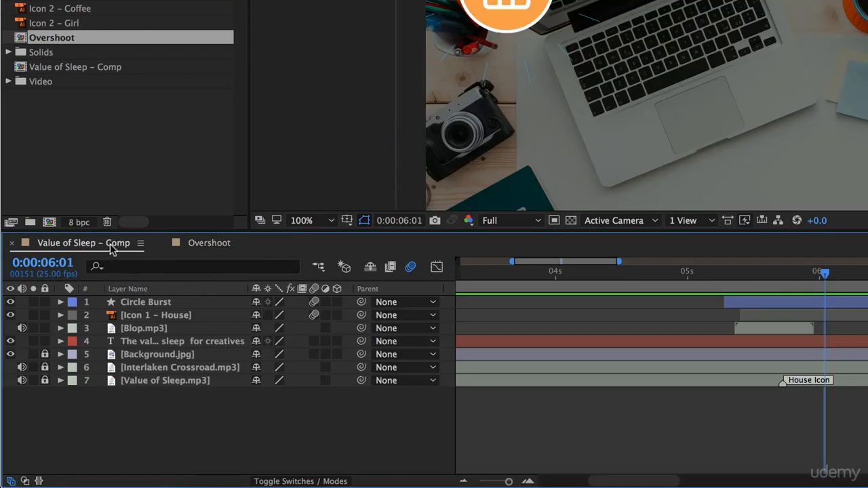
{"action": "left_click", "coordinate": [210, 244]}
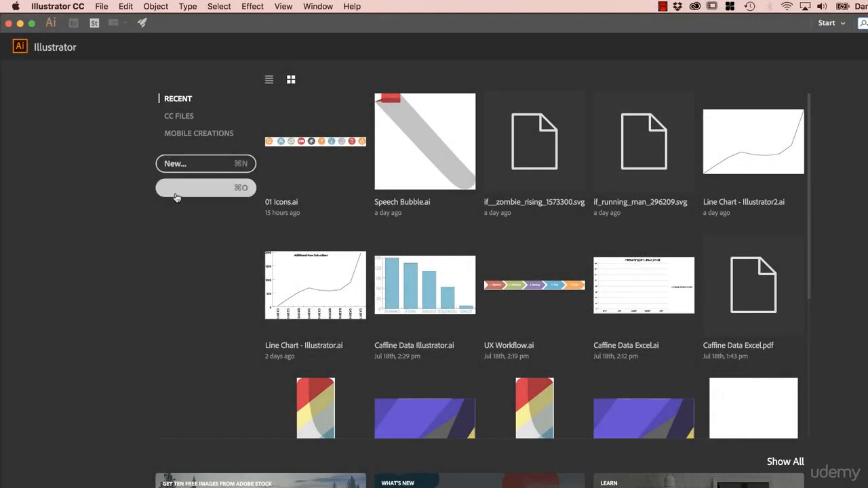
Step: In Illustrator, open Animation Tip - Over Shoot.ai from the 01 Icon Pop folder of the Infographics Exercise Files
{"action": "left_click", "coordinate": [176, 197]}
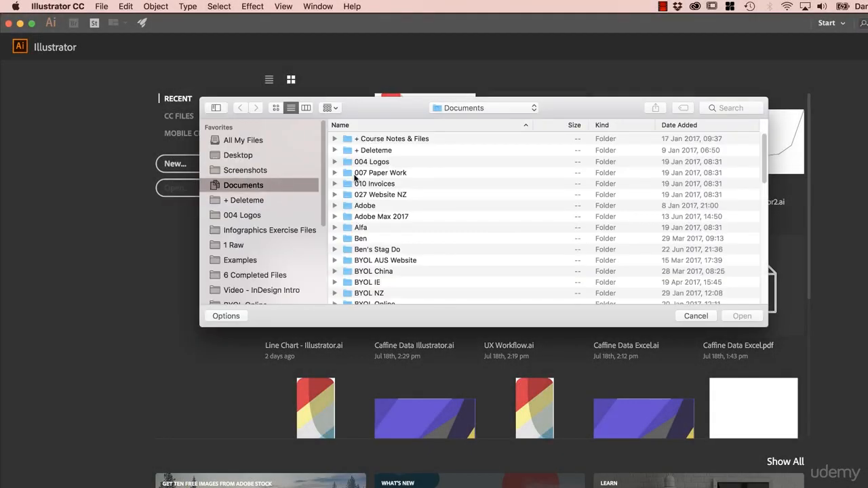
{"action": "left_click", "coordinate": [260, 231]}
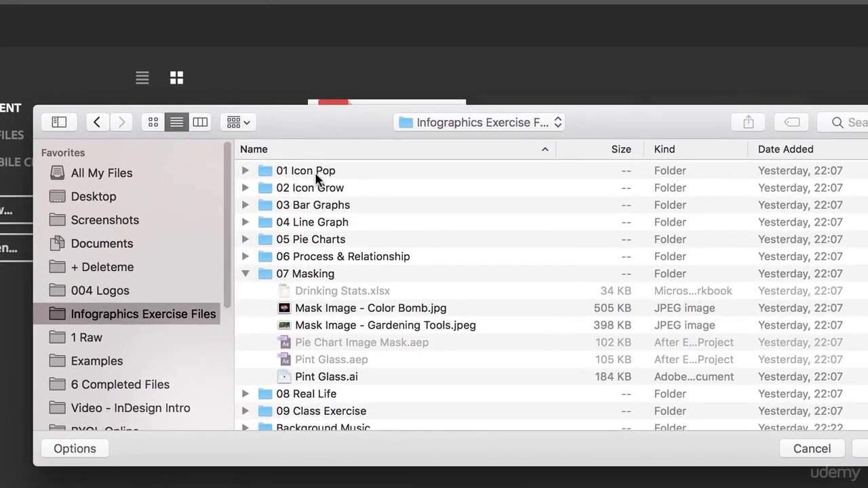
{"action": "double_click", "coordinate": [316, 175]}
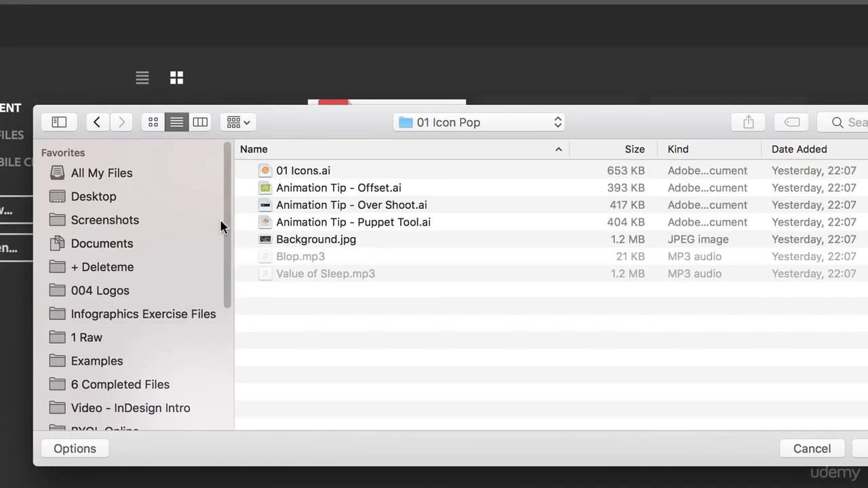
{"action": "left_click", "coordinate": [343, 190]}
{"action": "left_click", "coordinate": [379, 207]}
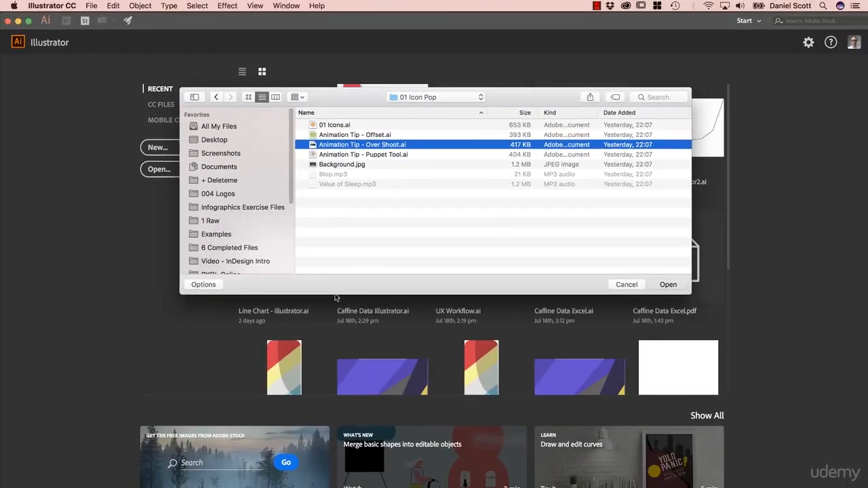
{"action": "key", "text": "Return"}
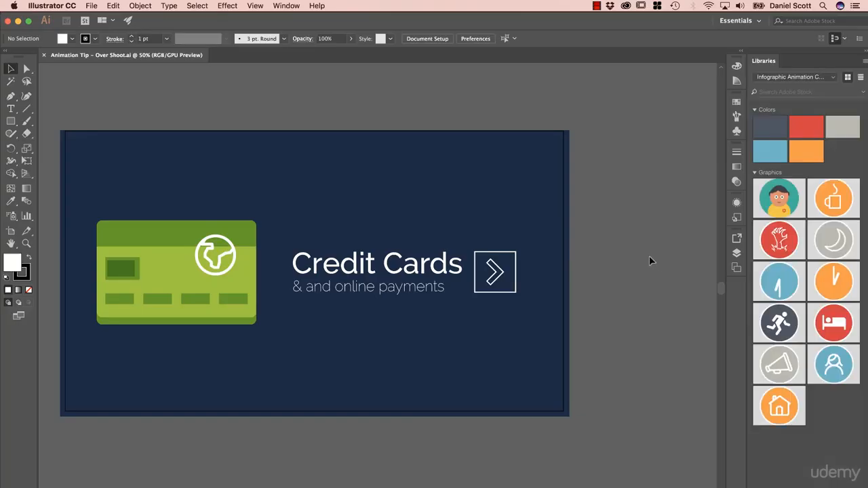
Step: Add the green credit card group and the Credit Cards text with its arrow box to the library as two graphics
{"action": "left_click", "coordinate": [211, 250]}
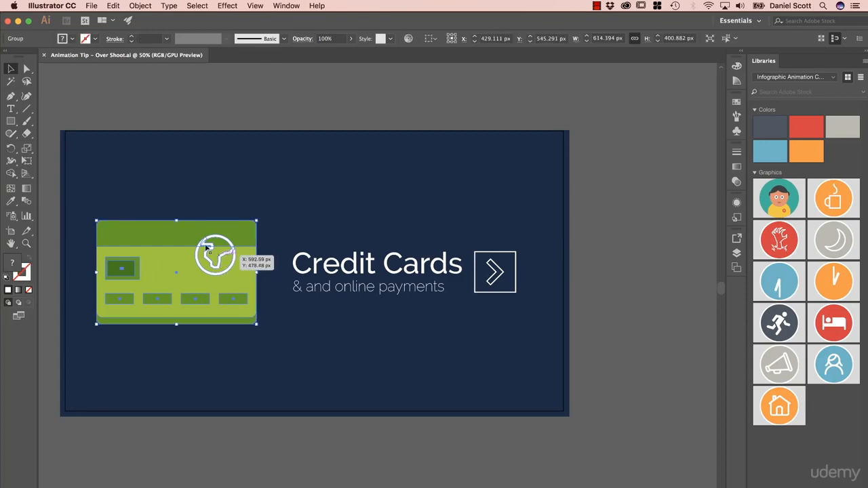
{"action": "left_click_drag", "start_coordinate": [172, 244], "coordinate": [849, 457]}
{"action": "left_click", "coordinate": [286, 7]}
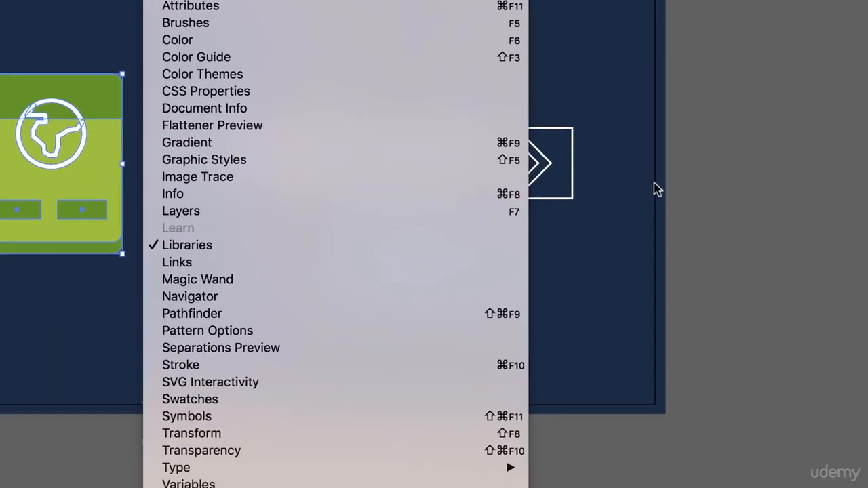
{"action": "left_click", "coordinate": [600, 245]}
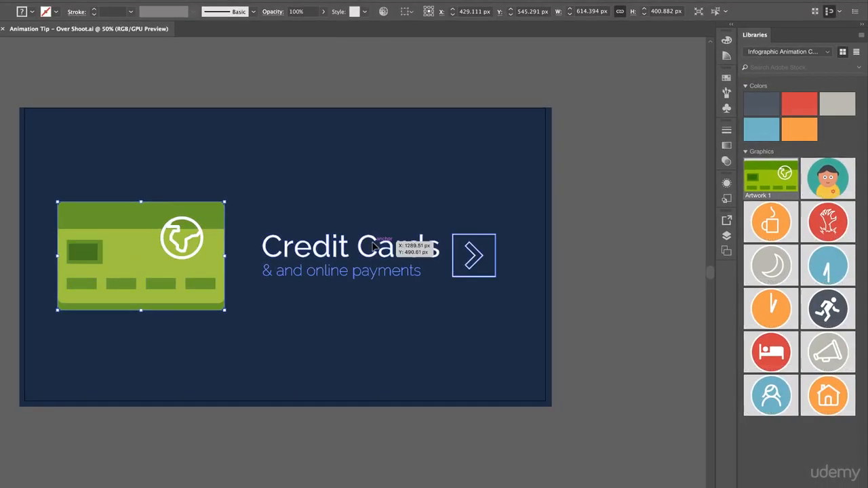
{"action": "left_click_drag", "start_coordinate": [373, 246], "coordinate": [803, 281]}
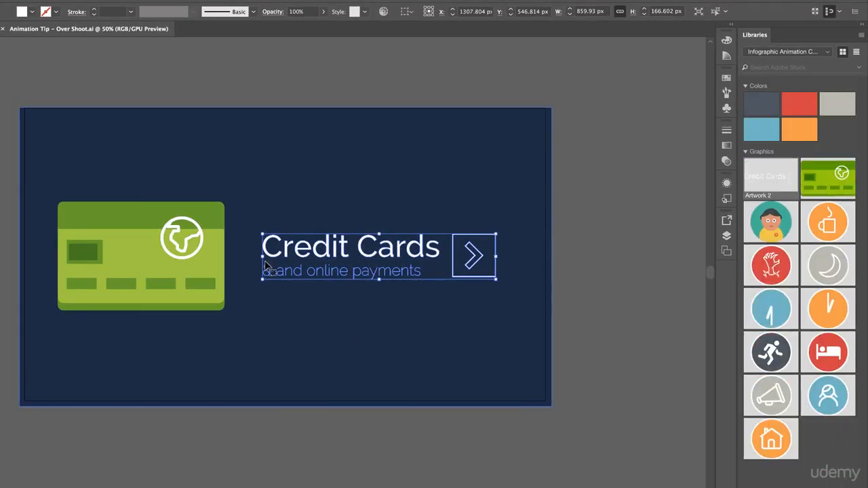
Step: Add only the fill color of the dark blue background rectangle to the library
{"action": "left_click", "coordinate": [337, 353]}
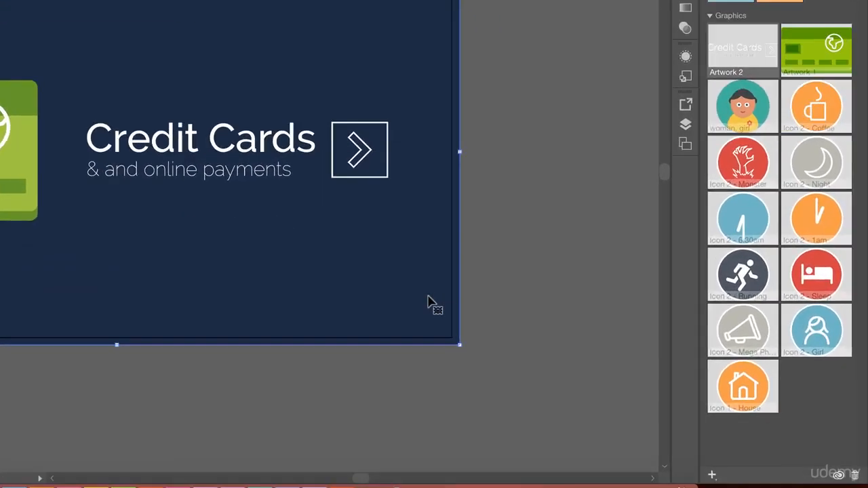
{"action": "left_click", "coordinate": [711, 475]}
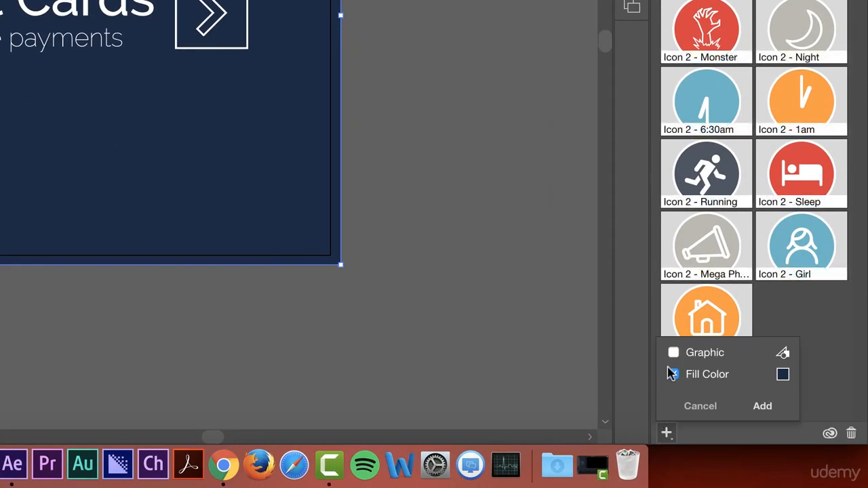
{"action": "left_click", "coordinate": [755, 407]}
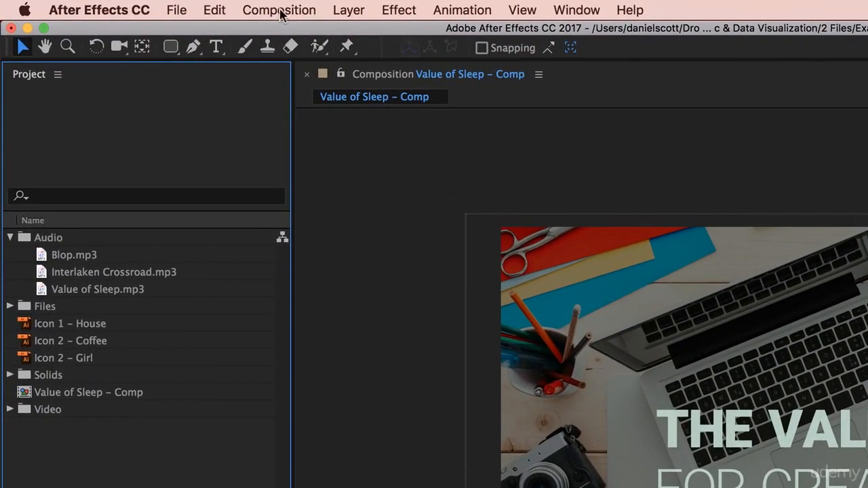
Step: In After Effects, create an HDTV 1080 25 composition named OverShoot with a duration of 0:00:05:00
{"action": "left_click", "coordinate": [285, 10]}
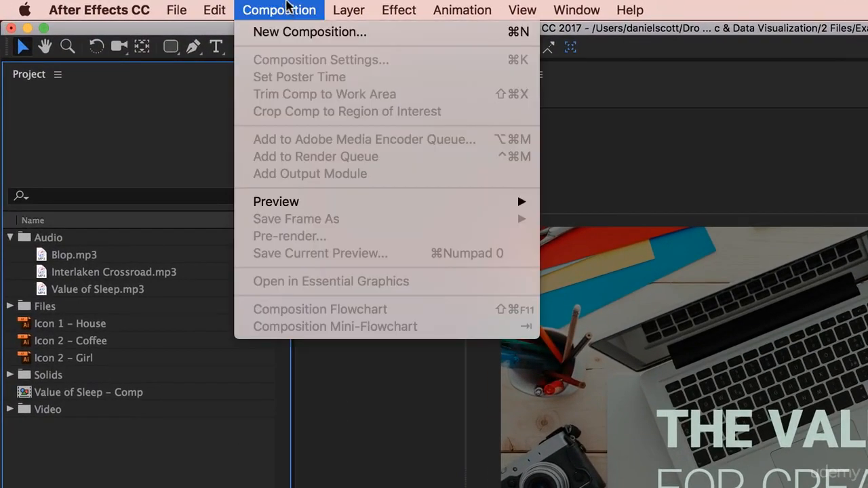
{"action": "left_click", "coordinate": [288, 31]}
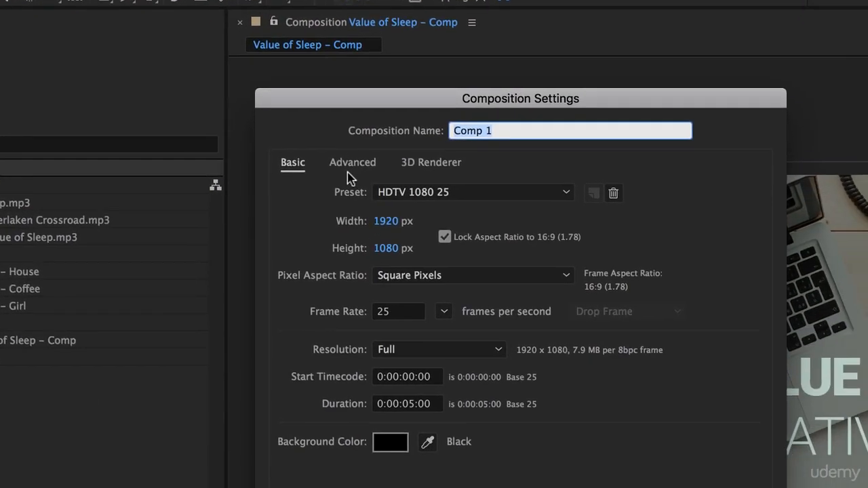
{"action": "type", "text": "OverShoot"}
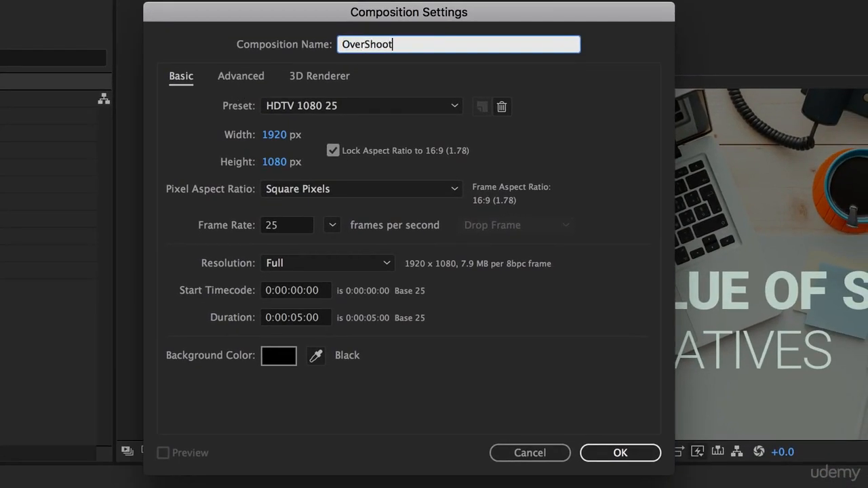
{"action": "left_click", "coordinate": [302, 318]}
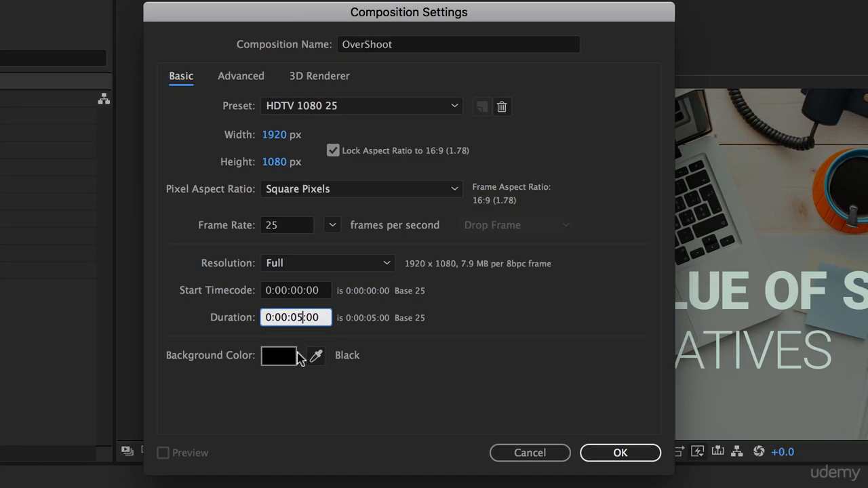
{"action": "left_click", "coordinate": [620, 454]}
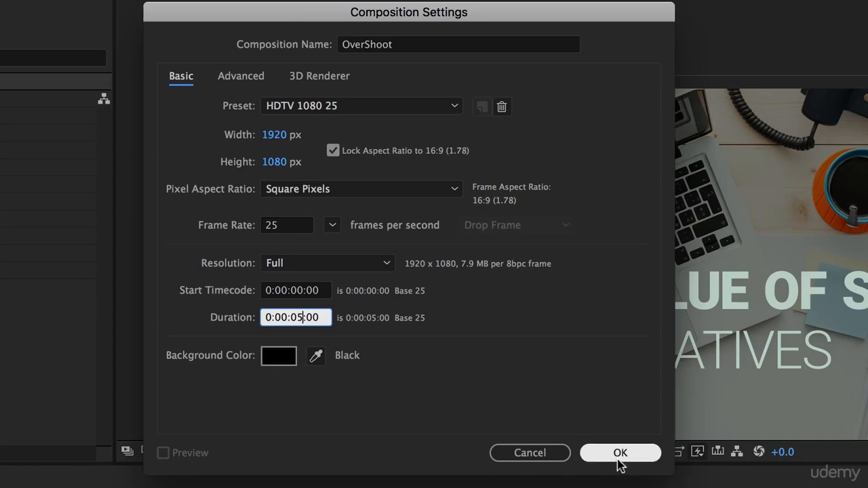
{"action": "left_click", "coordinate": [618, 460]}
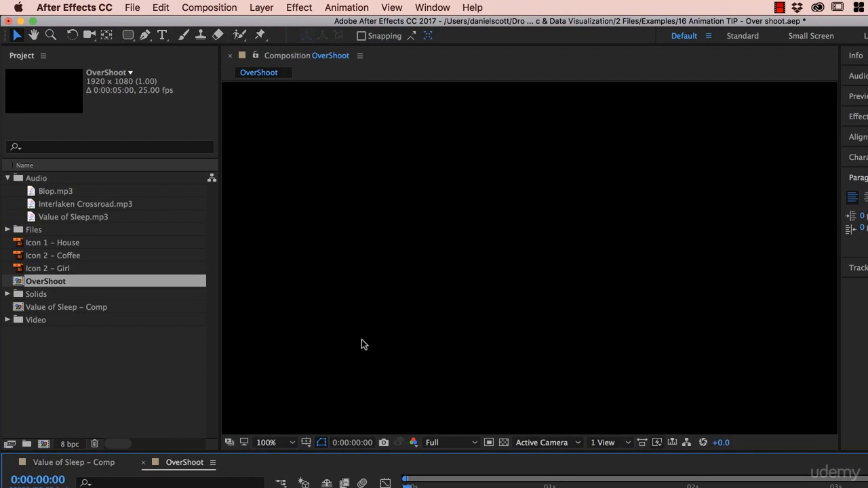
Step: Create a 1920 x 1080 solid layer colored with the library's dark blue #1A2B44, sampled with the eyedropper
{"action": "left_click", "coordinate": [261, 8]}
{"action": "mouse_move", "coordinate": [269, 27]}
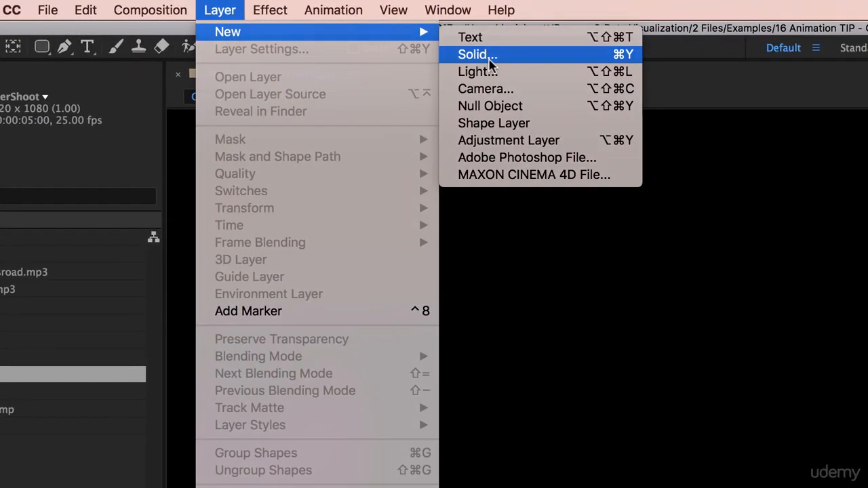
{"action": "left_click", "coordinate": [456, 55]}
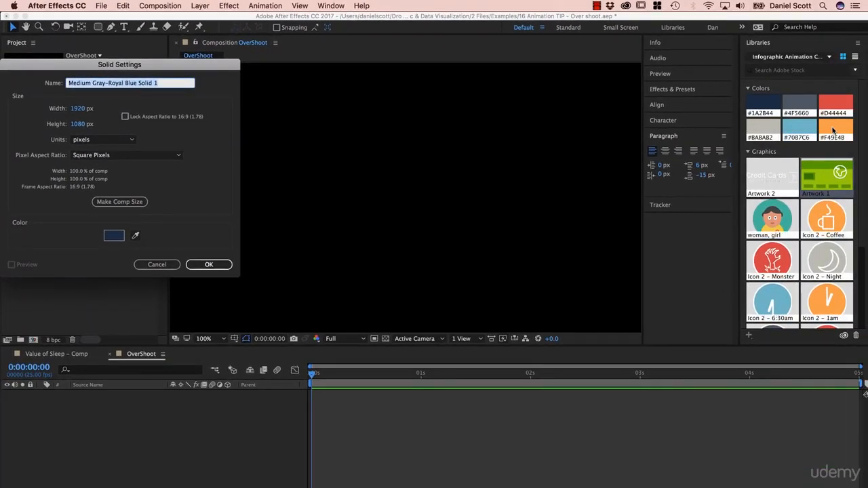
{"action": "left_click", "coordinate": [135, 236]}
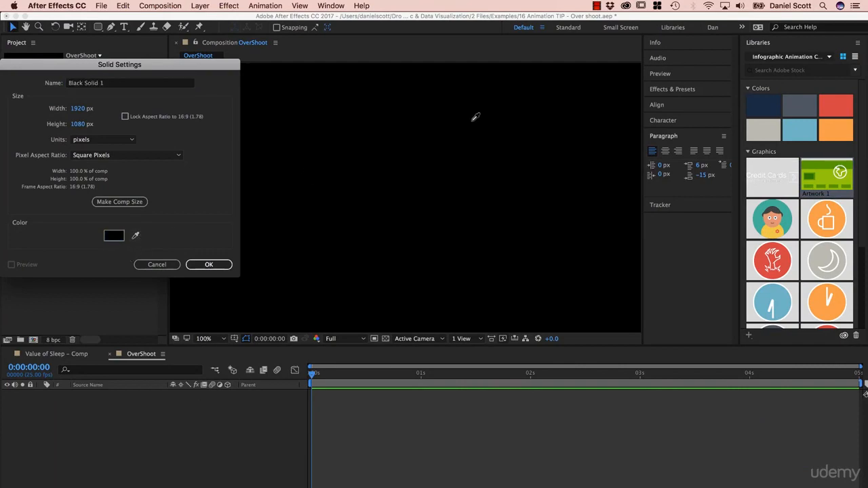
{"action": "left_click", "coordinate": [771, 97]}
{"action": "left_click", "coordinate": [209, 265]}
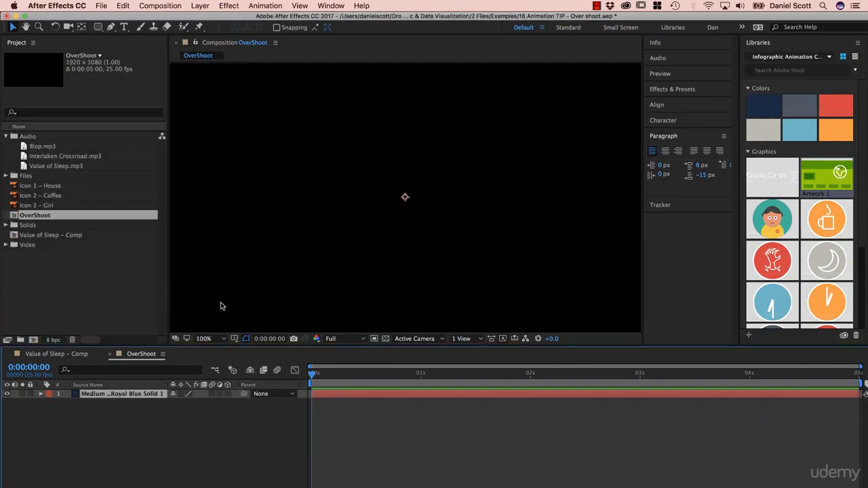
Step: Rename the solid layer as Background and lock it
{"action": "right_click", "coordinate": [110, 392]}
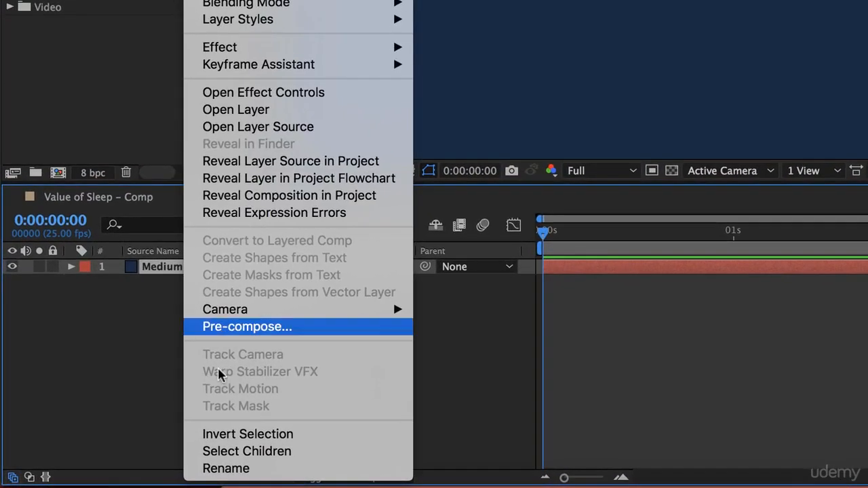
{"action": "left_click", "coordinate": [226, 469]}
{"action": "type", "text": "B"}
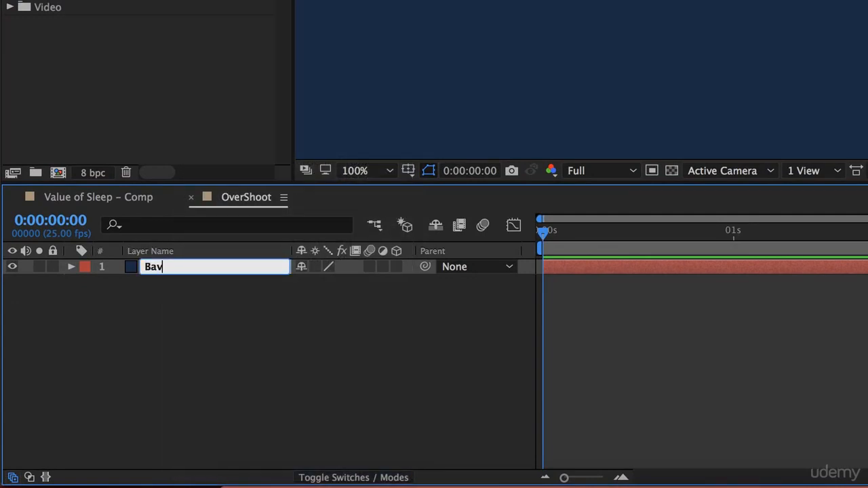
{"action": "type", "text": "ackground"}
{"action": "key", "text": "Return"}
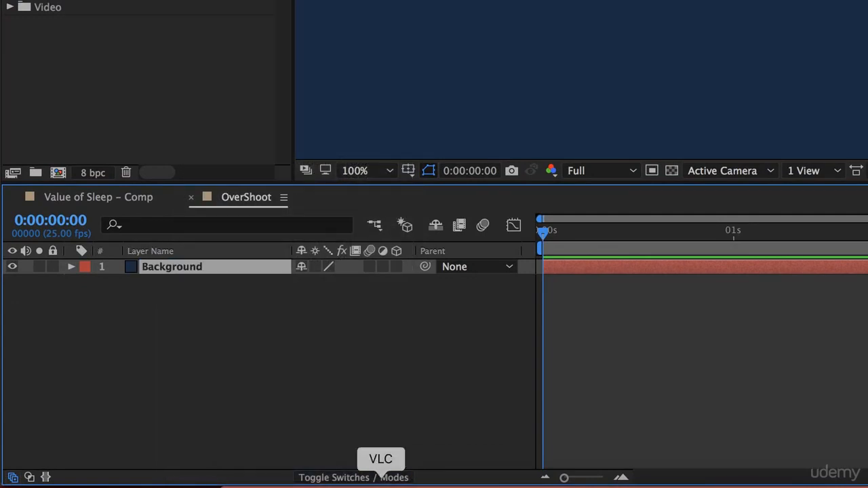
{"action": "left_click", "coordinate": [53, 266]}
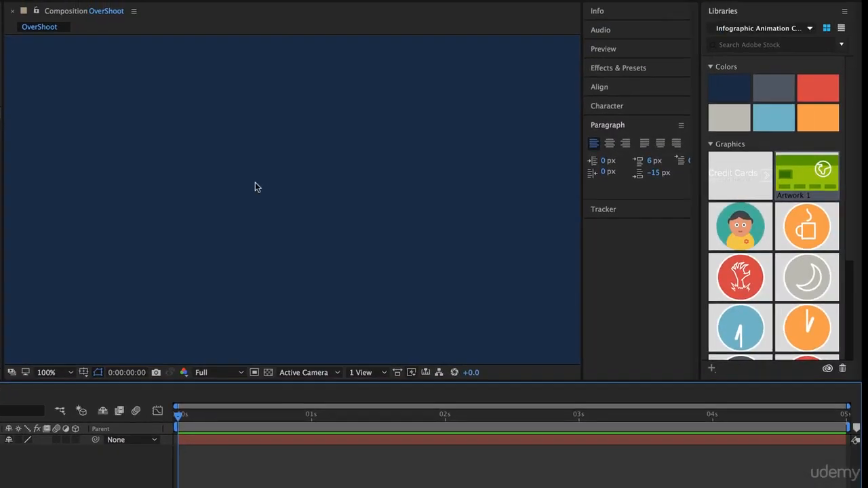
Step: Set the magnification of the OverShoot composition view to Fit
{"action": "left_click", "coordinate": [54, 373]}
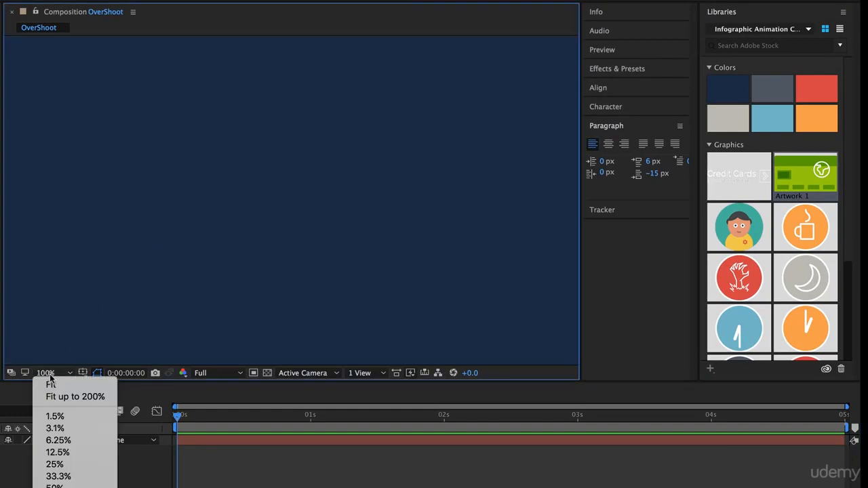
{"action": "left_click", "coordinate": [48, 382]}
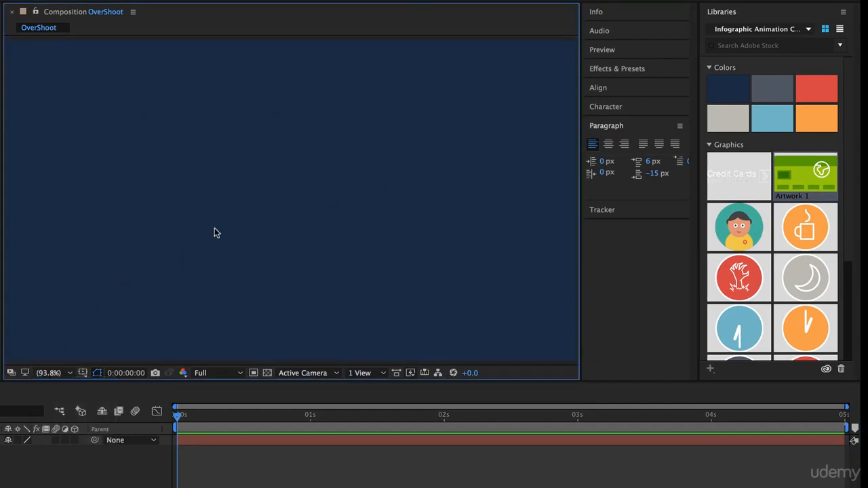
Step: Place Artwork 2 (Credit Cards title) on the right of the composition and Artwork 1 (green card) on the left, vertically aligned with it
{"action": "left_click_drag", "start_coordinate": [739, 176], "coordinate": [407, 207]}
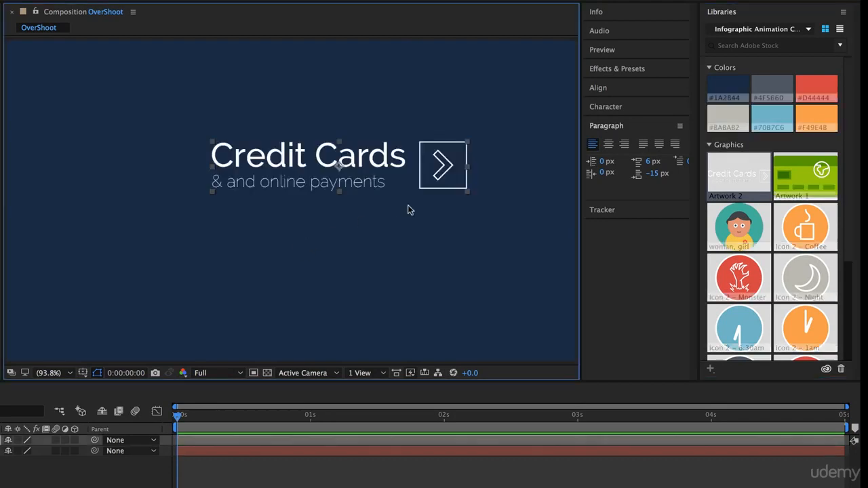
{"action": "left_click_drag", "start_coordinate": [433, 147], "coordinate": [494, 183]}
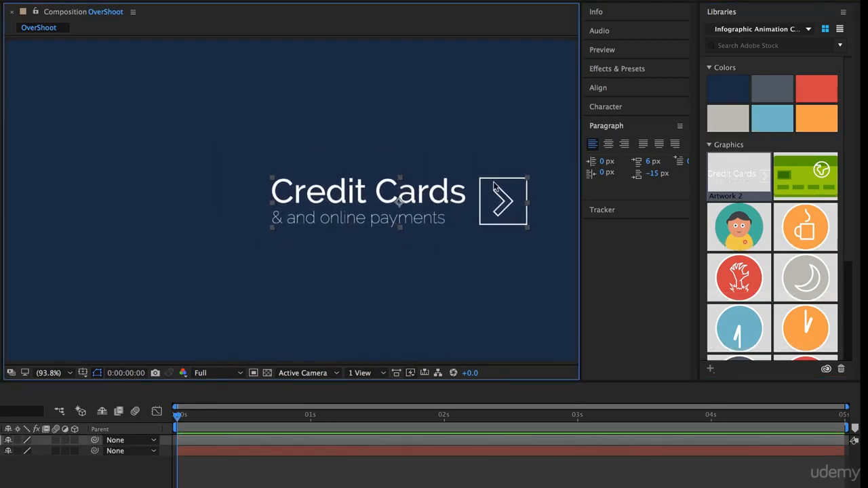
{"action": "left_click_drag", "start_coordinate": [806, 175], "coordinate": [170, 217]}
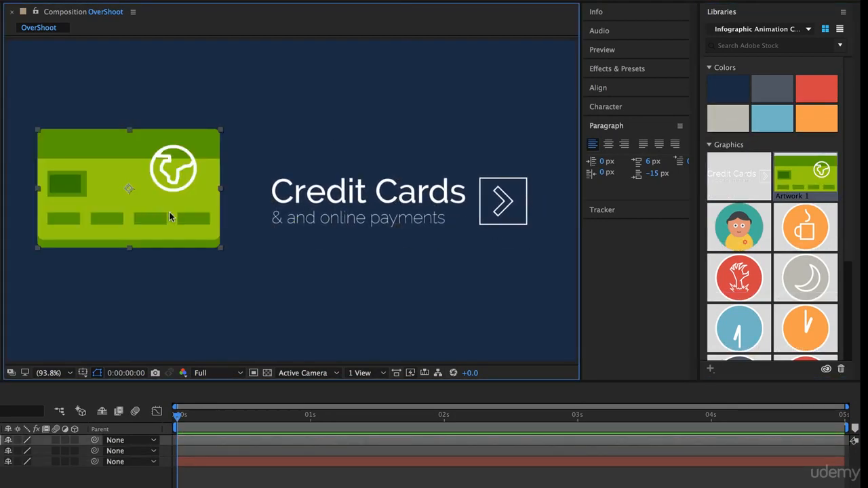
{"action": "left_click_drag", "start_coordinate": [195, 189], "coordinate": [199, 201]}
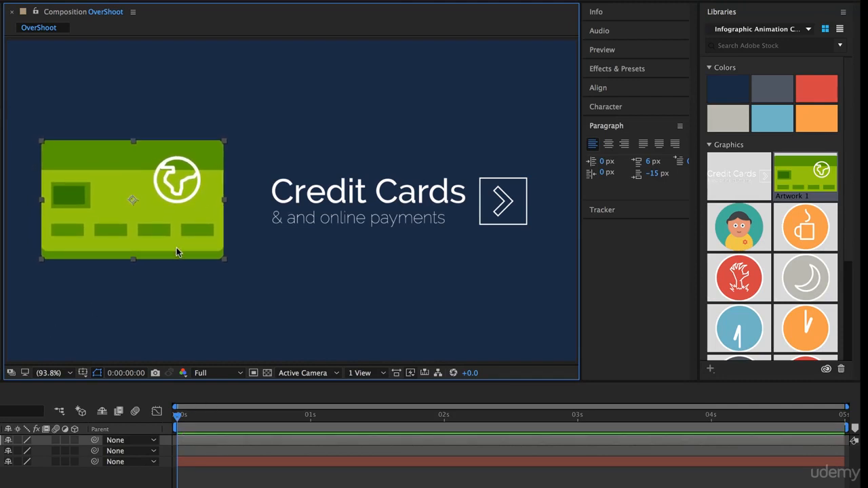
{"action": "mouse_move", "coordinate": [187, 218]}
{"action": "left_mouse_down"}
{"action": "mouse_move", "coordinate": [29, 228]}
{"action": "mouse_move", "coordinate": [193, 231]}
{"action": "left_mouse_up"}
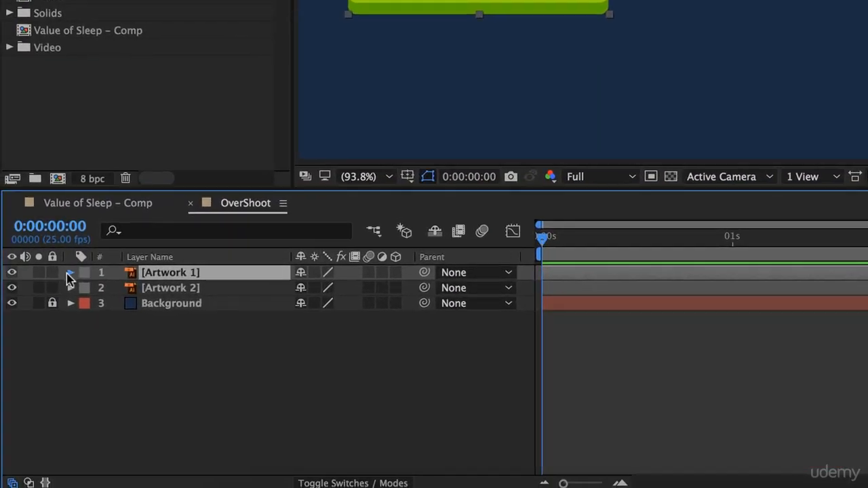
Step: Start animating Artwork 1's Scale with a 0% keyframe at 0:00:00:00
{"action": "left_click", "coordinate": [71, 272]}
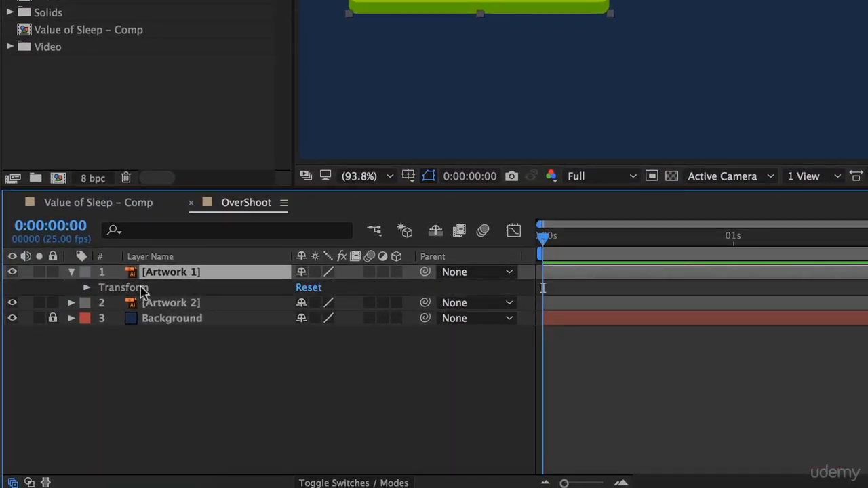
{"action": "left_click", "coordinate": [86, 288]}
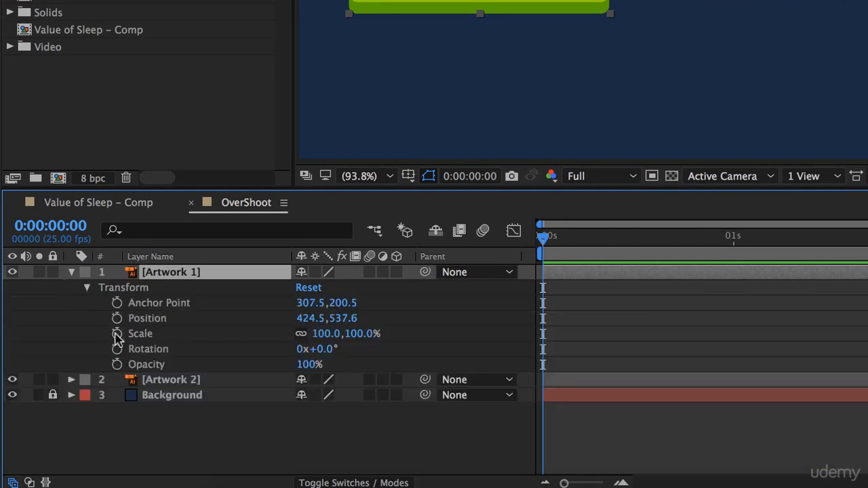
{"action": "left_click", "coordinate": [117, 334]}
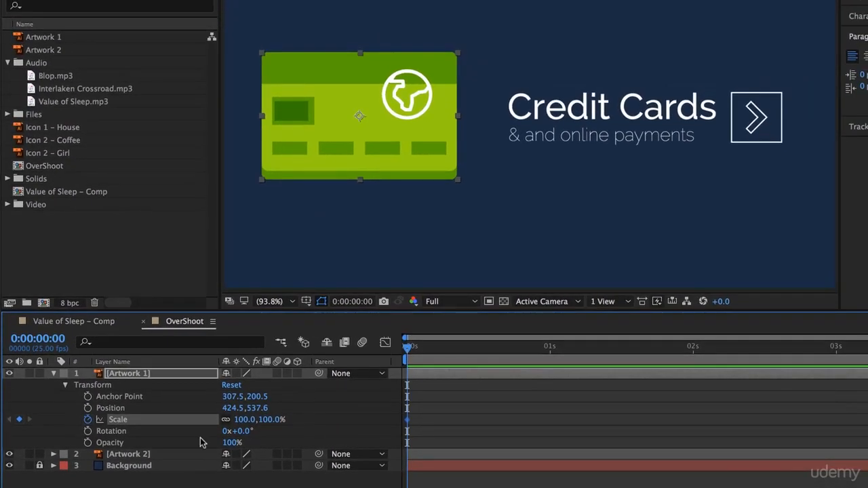
{"action": "left_click", "coordinate": [323, 338]}
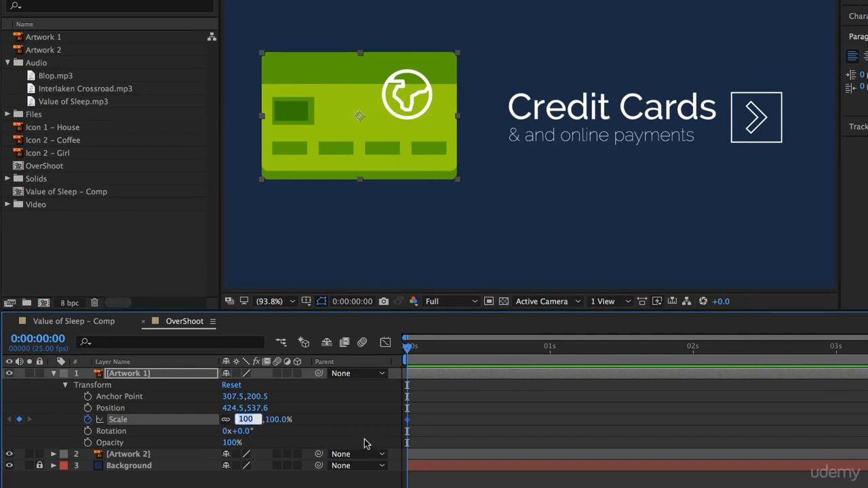
{"action": "type", "text": "0,0.0"}
{"action": "key", "text": "Return"}
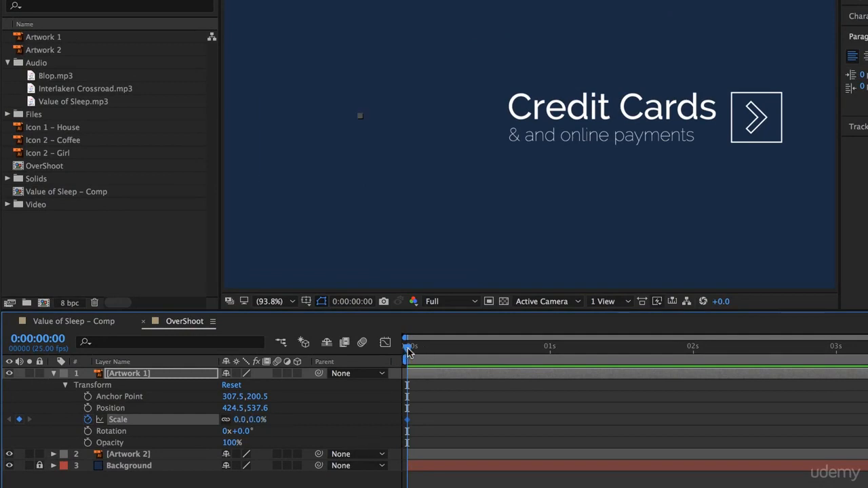
Step: Add a 120% Scale keyframe to Artwork 1 at 0:00:00:14
{"action": "left_click", "coordinate": [499, 348]}
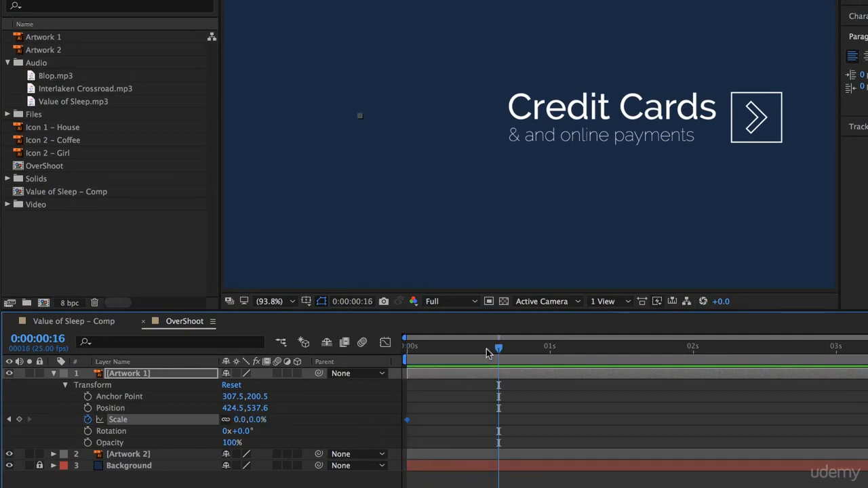
{"action": "left_click_drag", "start_coordinate": [498, 350], "coordinate": [486, 350]}
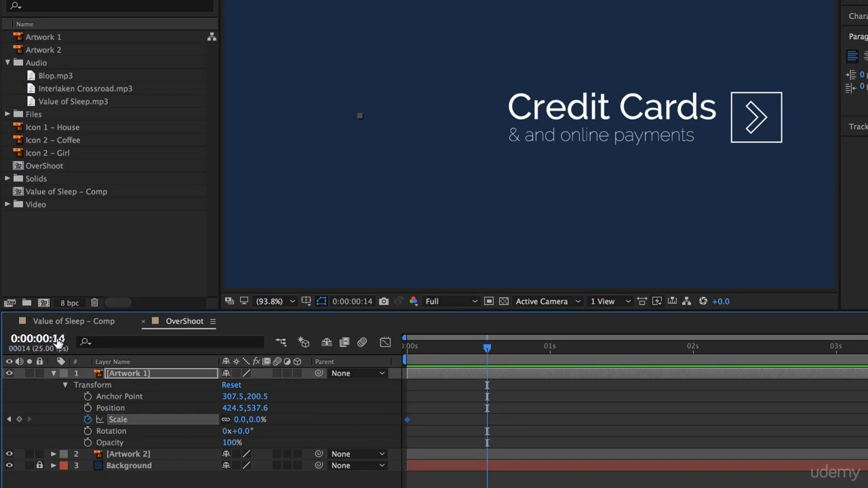
{"action": "left_click", "coordinate": [244, 420]}
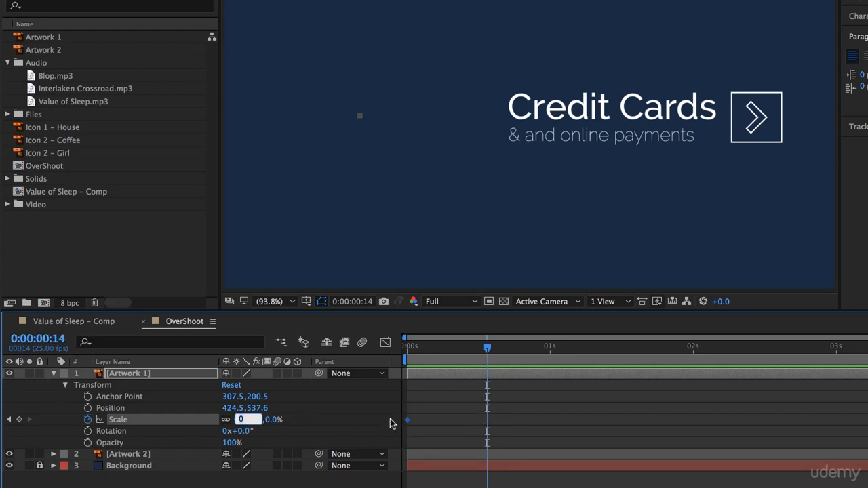
{"action": "type", "text": "120"}
{"action": "key", "text": "Return"}
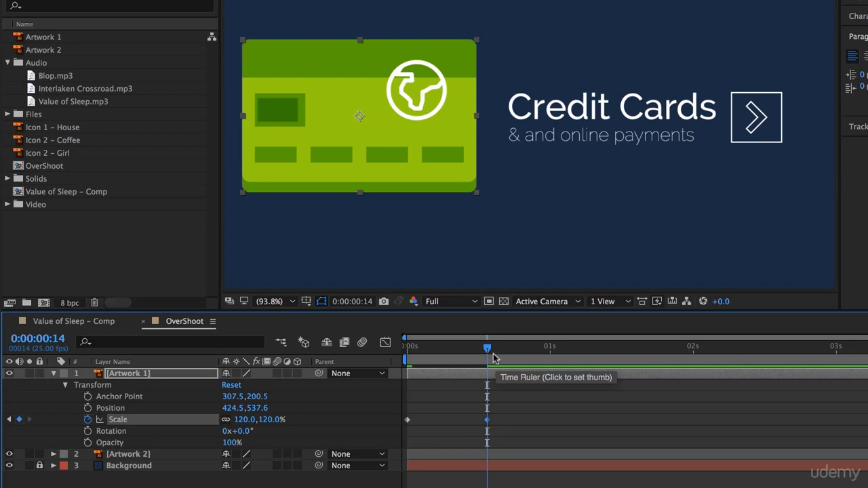
Step: Add a 90% Scale keyframe to Artwork 1 at 0:00:00:18
{"action": "left_click_drag", "start_coordinate": [487, 349], "coordinate": [511, 360]}
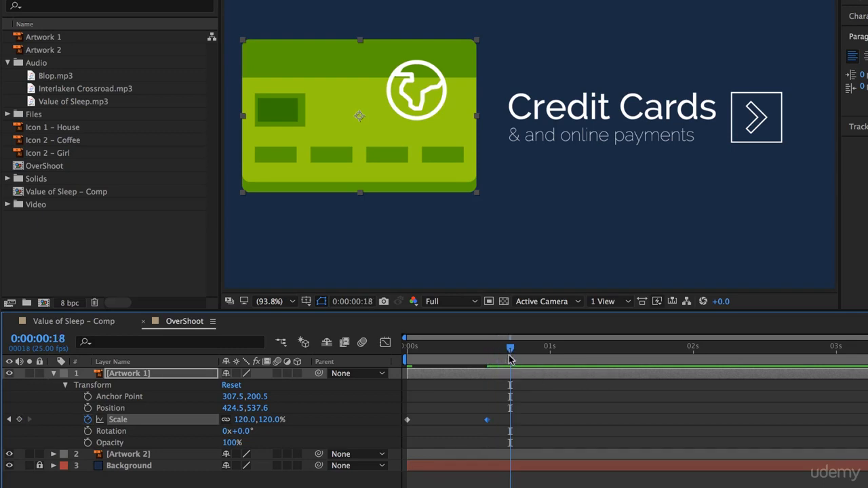
{"action": "left_click", "coordinate": [245, 419]}
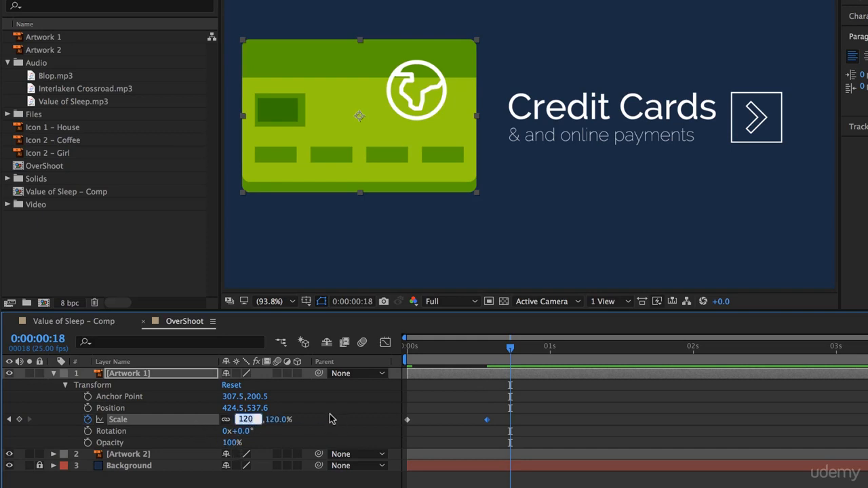
{"action": "type", "text": "90"}
{"action": "key", "text": "Return"}
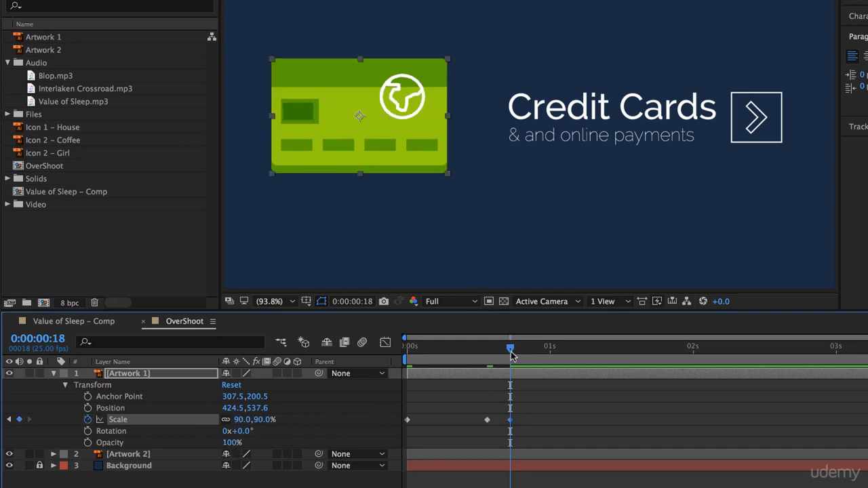
Step: Add a 105% Scale keyframe to Artwork 1 at 0:00:00:22
{"action": "left_click_drag", "start_coordinate": [512, 350], "coordinate": [534, 354]}
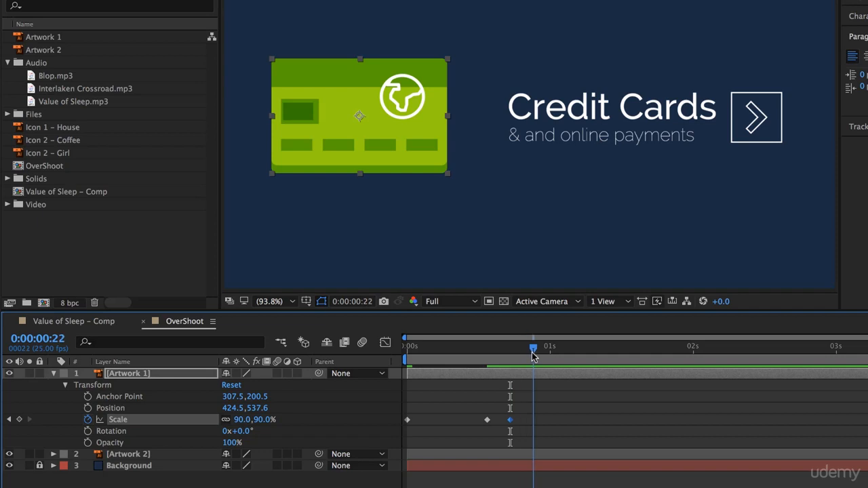
{"action": "left_click", "coordinate": [243, 419]}
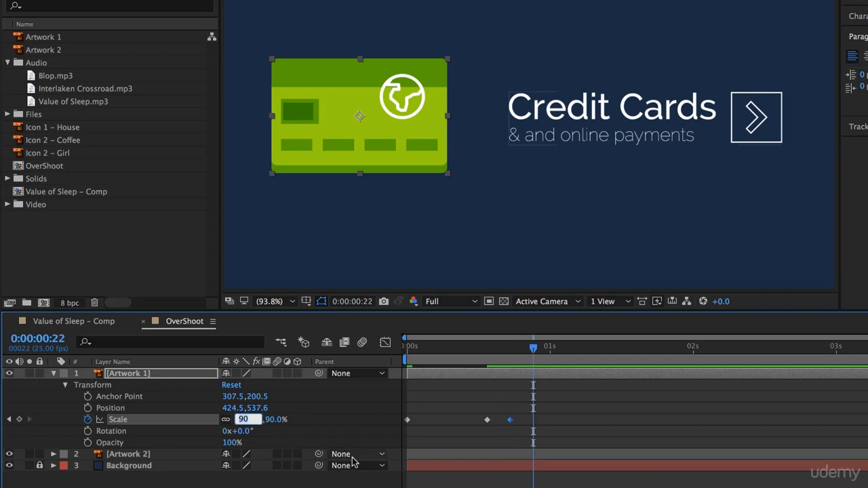
{"action": "type", "text": "105"}
{"action": "key", "text": "Return"}
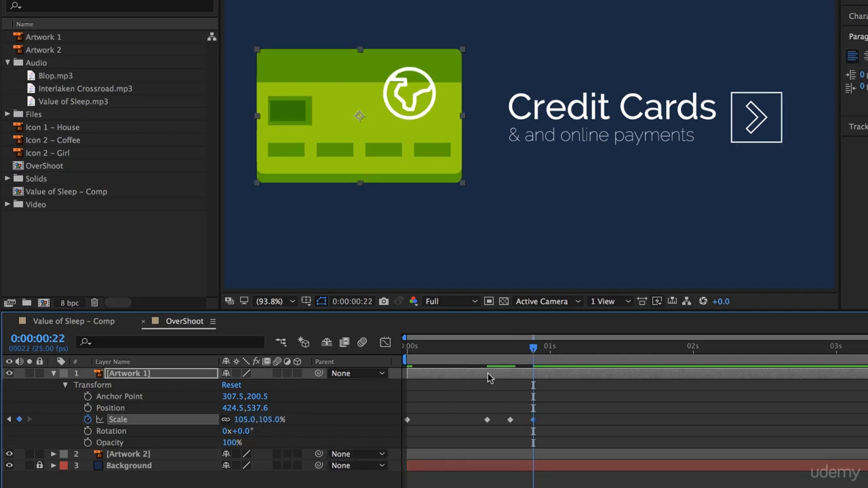
Step: Add a 100% Scale keyframe to Artwork 1 at 0:00:01:00 and preview the animation from the start
{"action": "left_click_drag", "start_coordinate": [533, 352], "coordinate": [550, 353]}
{"action": "left_click", "coordinate": [242, 420]}
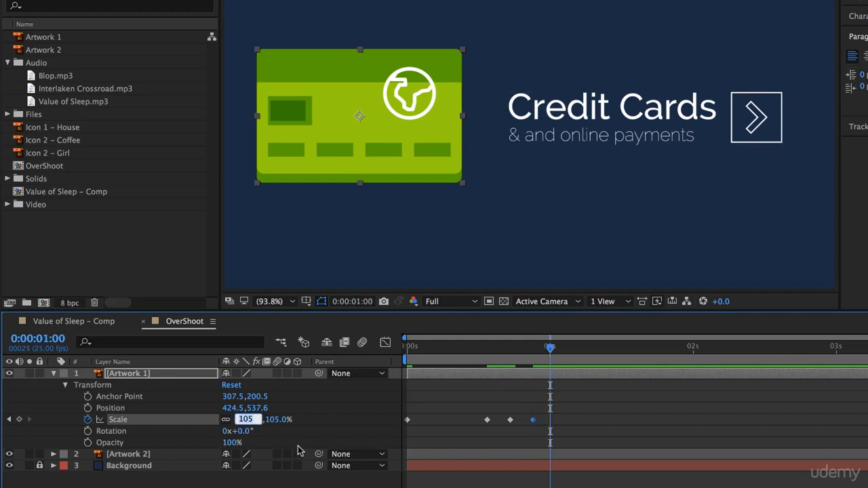
{"action": "type", "text": "100"}
{"action": "key", "text": "Return"}
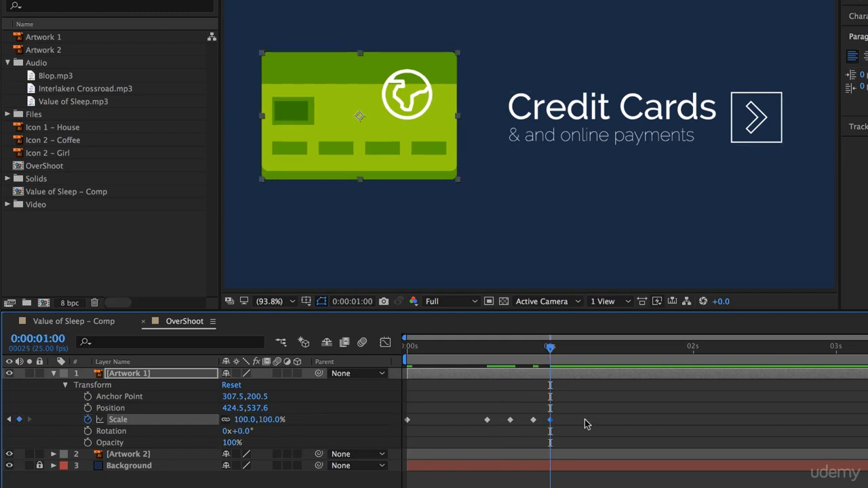
{"action": "left_click_drag", "start_coordinate": [550, 346], "coordinate": [407, 347]}
{"action": "key", "text": "space"}
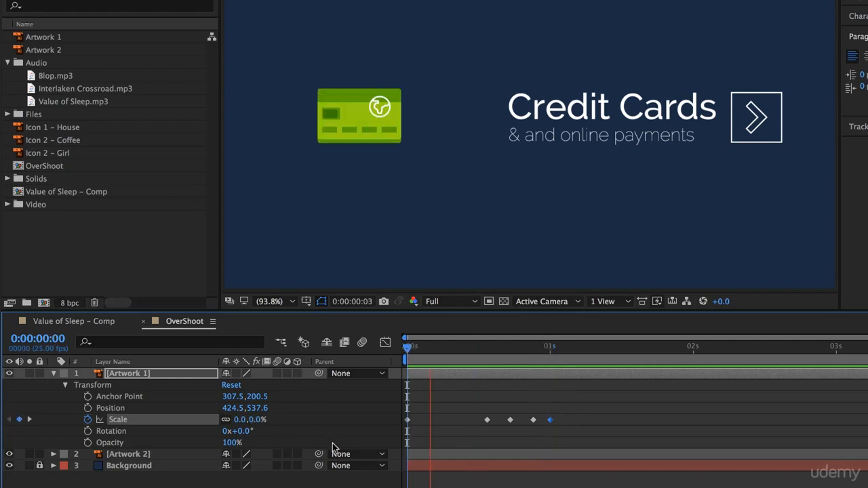
{"action": "key", "text": "space"}
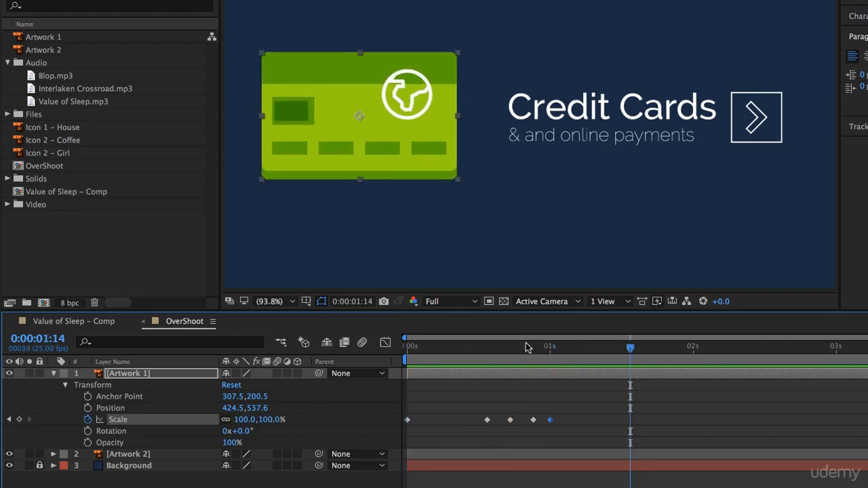
{"action": "key", "text": "space"}
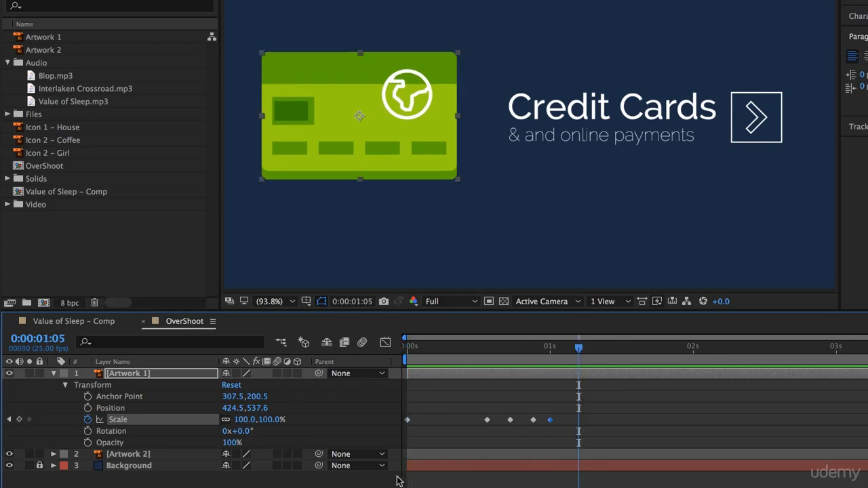
Step: Try setting the incoming and outgoing velocity influence of all Artwork 1's Scale keyframes to 75% and preview the animation
{"action": "left_click_drag", "start_coordinate": [597, 399], "coordinate": [414, 445]}
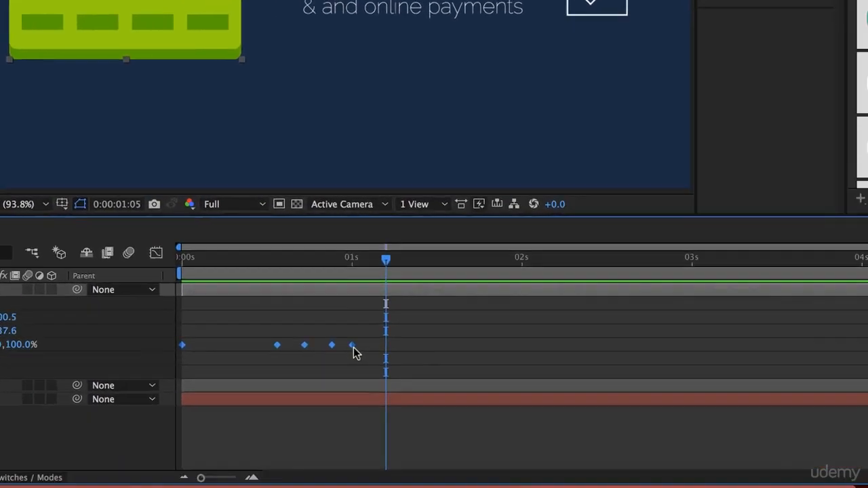
{"action": "right_click", "coordinate": [550, 421]}
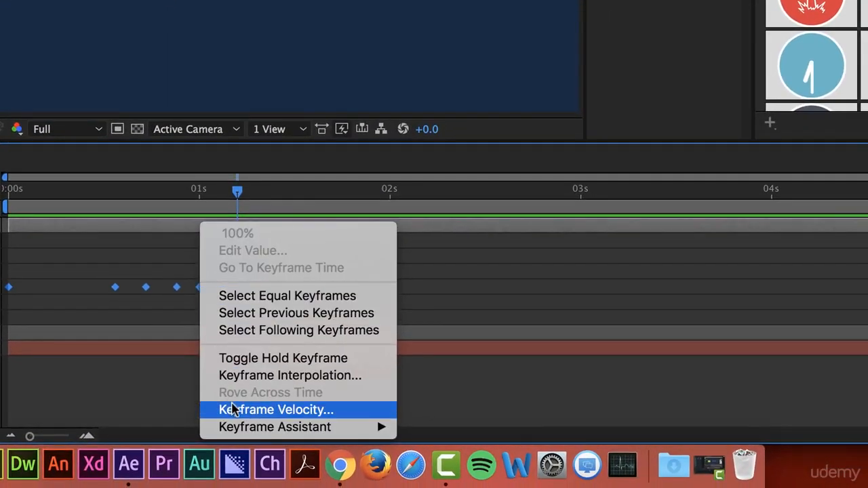
{"action": "left_click", "coordinate": [228, 410]}
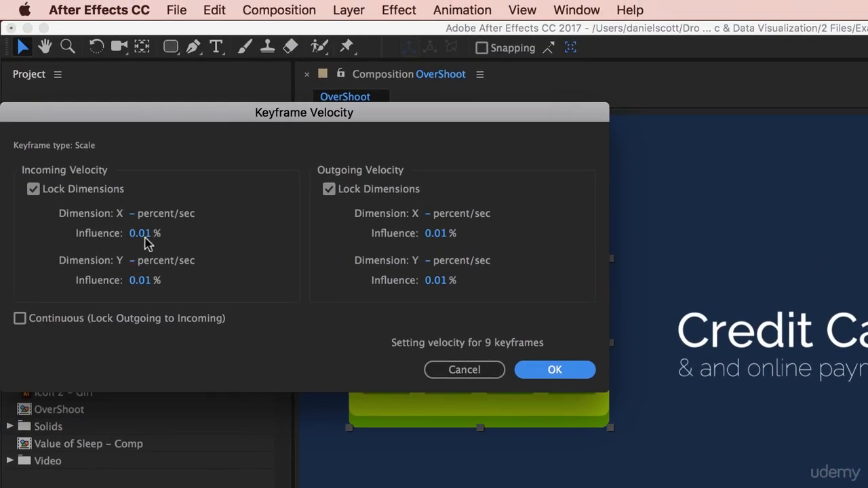
{"action": "left_click", "coordinate": [145, 237]}
{"action": "type", "text": "75"}
{"action": "key", "text": "Tab"}
{"action": "key", "text": "Tab"}
{"action": "key", "text": "Tab"}
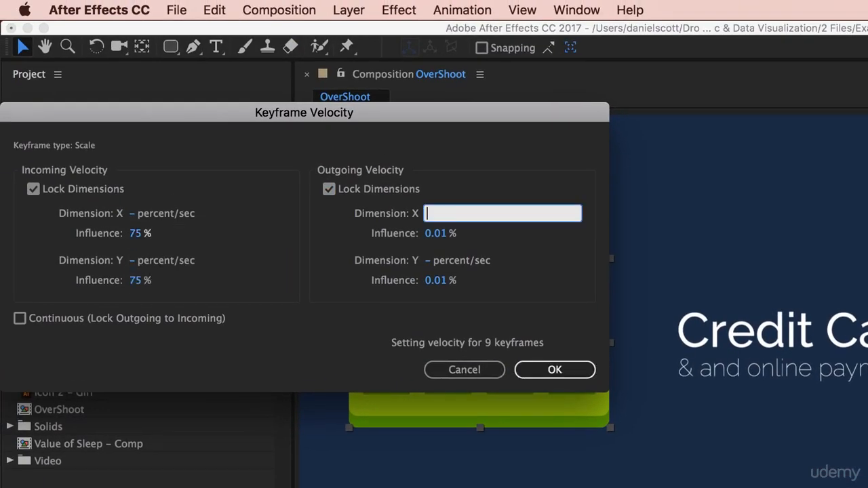
{"action": "key", "text": "Tab"}
{"action": "type", "text": "75"}
{"action": "key", "text": "Return"}
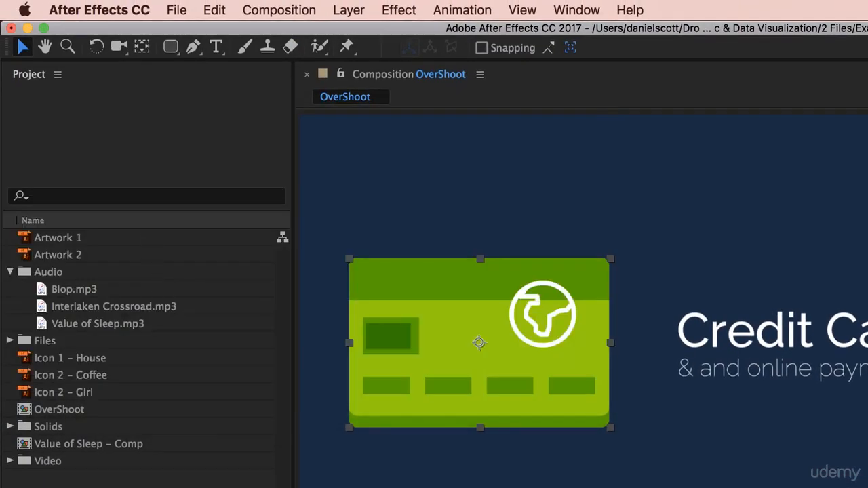
{"action": "key", "text": "Home"}
{"action": "key", "text": "space"}
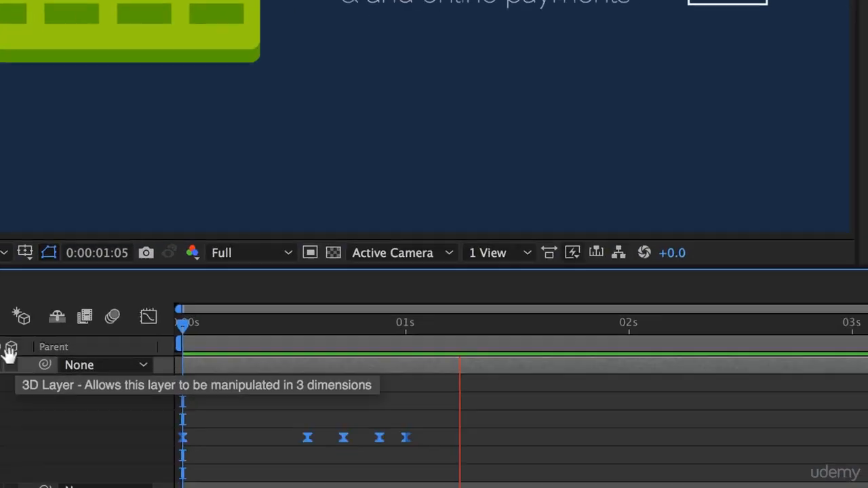
{"action": "key", "text": "space"}
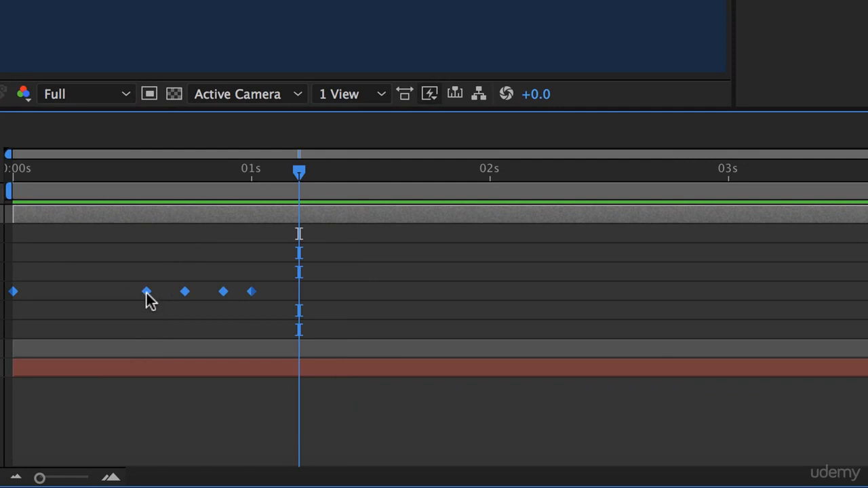
Step: Apply Easy Ease to all of Artwork 1's Scale keyframes and preview the animation
{"action": "right_click", "coordinate": [146, 293]}
{"action": "mouse_move", "coordinate": [212, 467]}
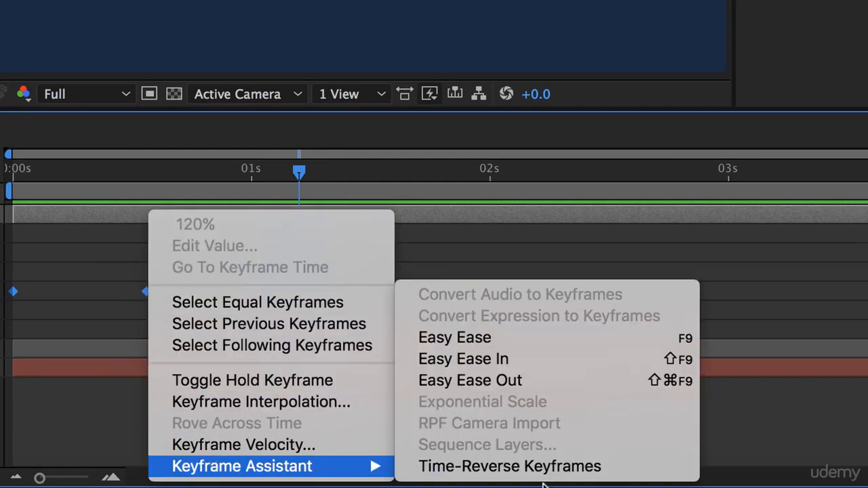
{"action": "left_click", "coordinate": [564, 339]}
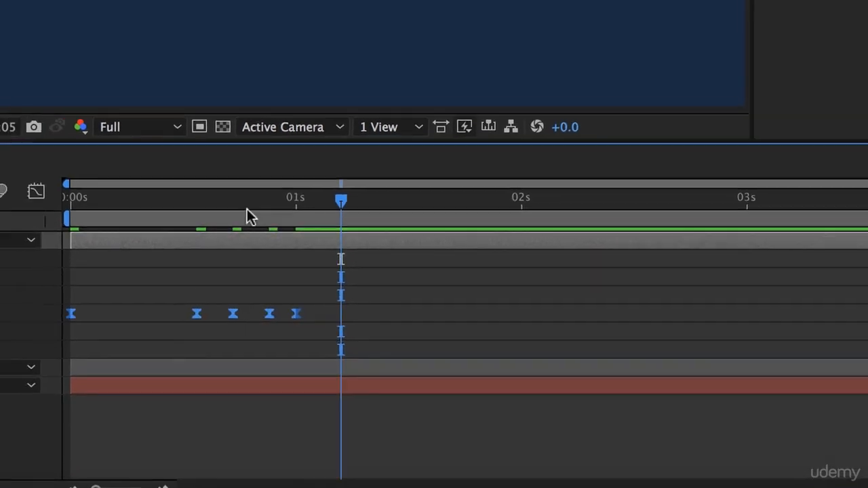
{"action": "key", "text": "space"}
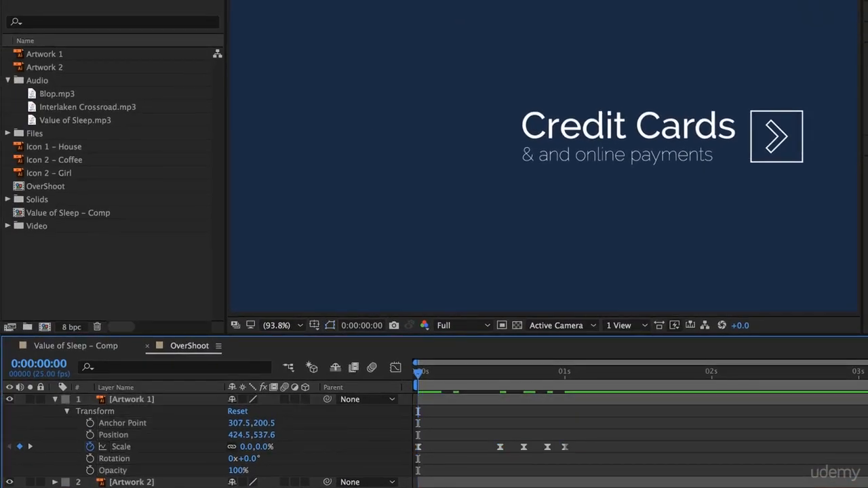
{"action": "key", "text": "space"}
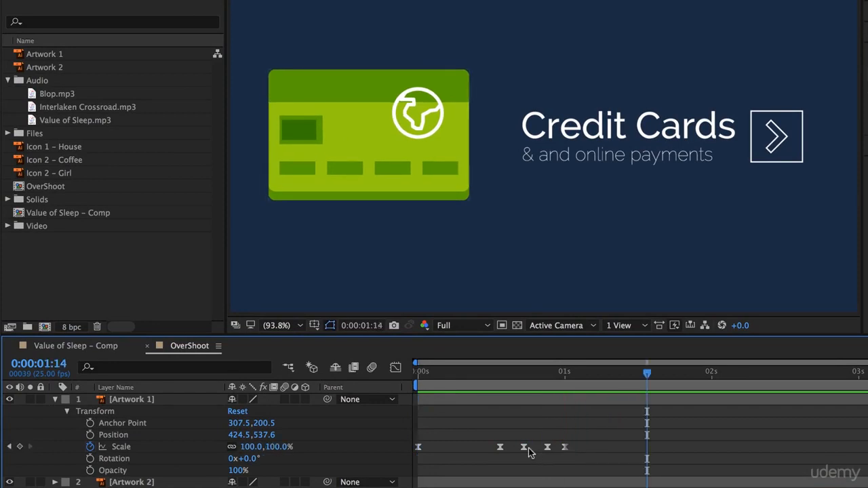
Step: Shift the last four Scale keyframes of Artwork 1 about four frames earlier and return to the start of the timeline
{"action": "mouse_move", "coordinate": [598, 423]}
{"action": "left_mouse_down"}
{"action": "mouse_move", "coordinate": [494, 459]}
{"action": "mouse_move", "coordinate": [478, 453]}
{"action": "left_mouse_up"}
{"action": "key", "text": "Home"}
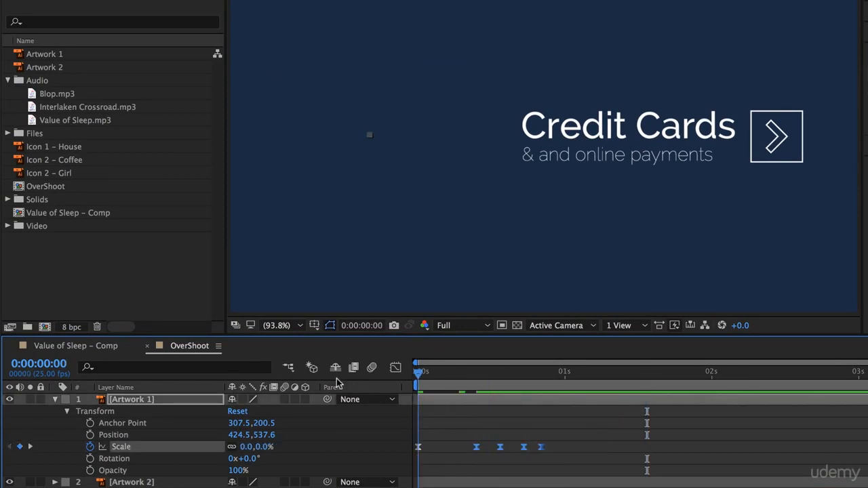
Step: Preview the animation, and try moving Artwork 1's second and third Scale keyframes earlier one at a time
{"action": "key", "text": "space"}
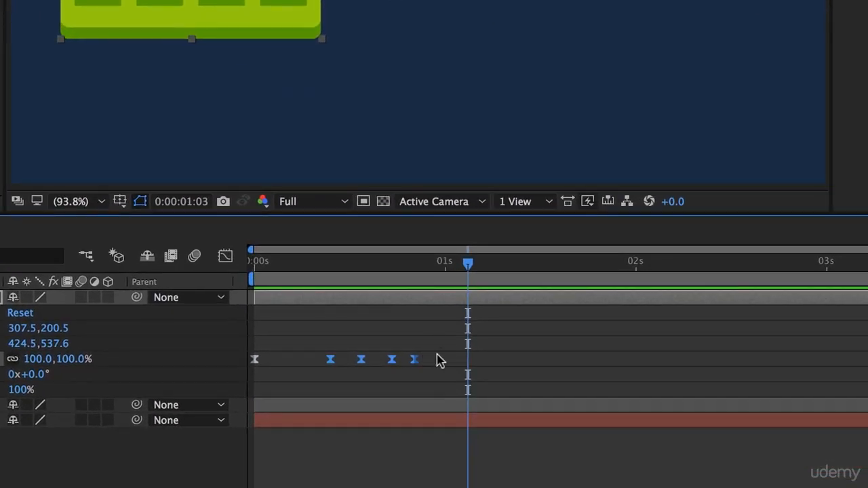
{"action": "left_click", "coordinate": [443, 320]}
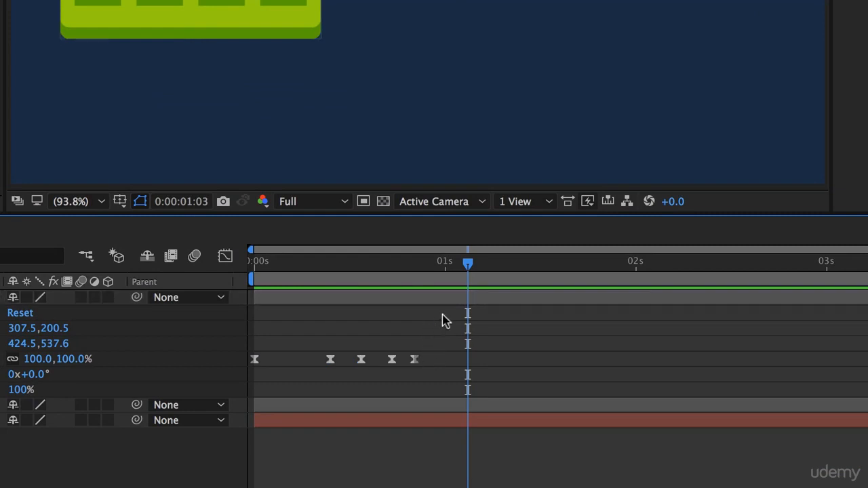
{"action": "left_click_drag", "start_coordinate": [443, 316], "coordinate": [247, 386]}
{"action": "left_click", "coordinate": [333, 366]}
{"action": "left_click_drag", "start_coordinate": [331, 361], "coordinate": [309, 361]}
{"action": "left_click", "coordinate": [338, 363]}
{"action": "left_click_drag", "start_coordinate": [361, 360], "coordinate": [331, 361]}
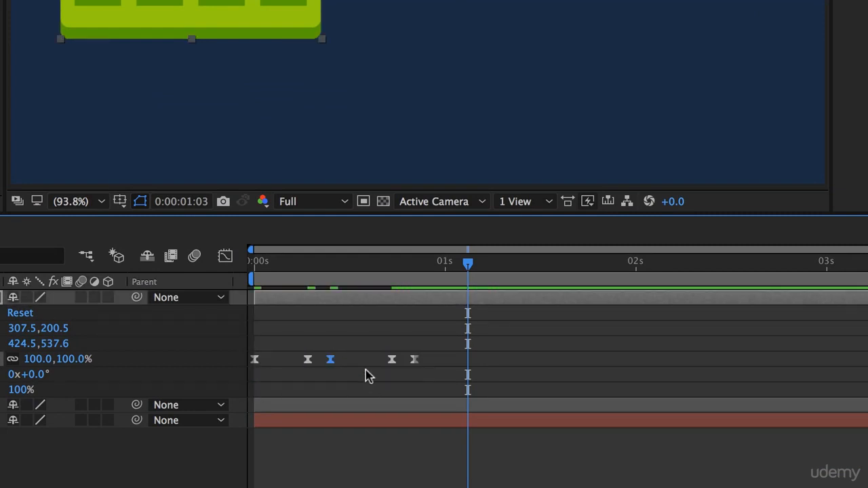
{"action": "key", "text": "super+z"}
{"action": "key", "text": "super+z"}
Step: Try compressing all of Artwork 1's Scale keyframes proportionally so the last one lands at about 0:00:00:09, and preview the animation
{"action": "left_click_drag", "start_coordinate": [443, 327], "coordinate": [232, 399]}
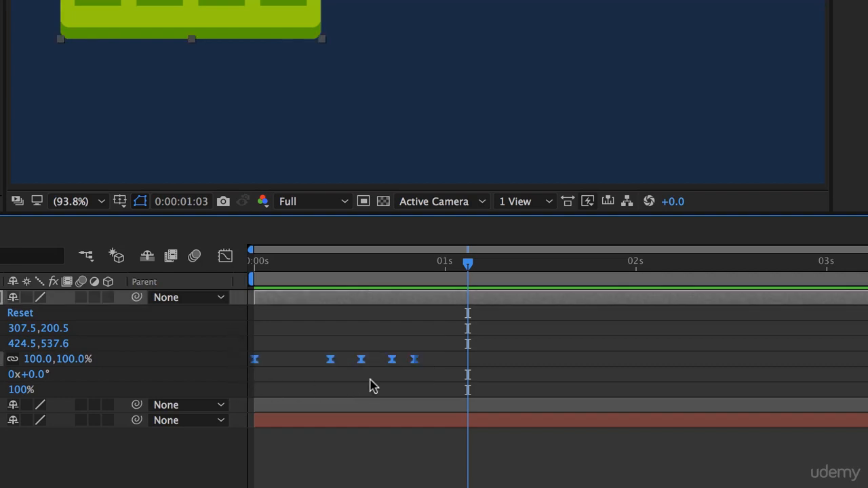
{"action": "mouse_move", "coordinate": [415, 365]}
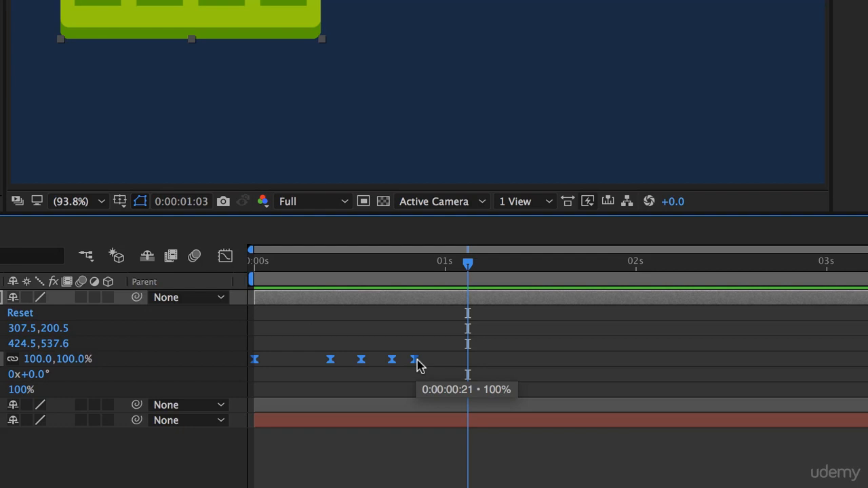
{"action": "left_click_drag", "start_coordinate": [417, 360], "coordinate": [325, 378]}
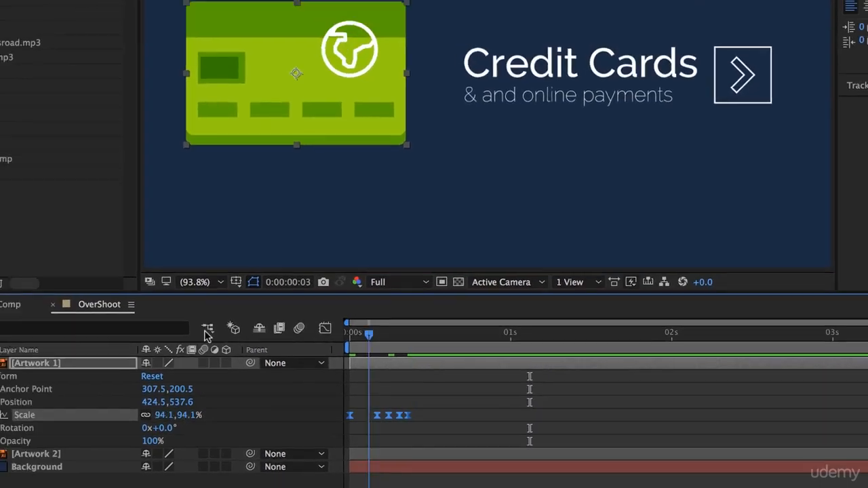
{"action": "key", "text": "space"}
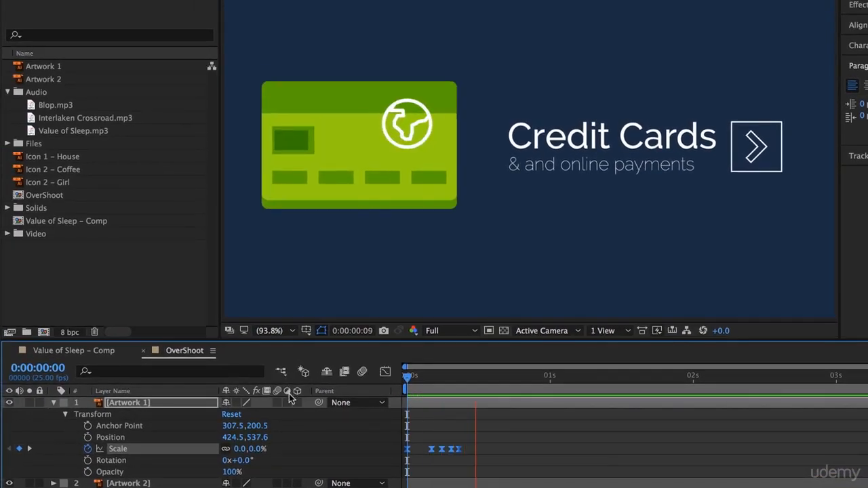
Step: Try stretching all of Artwork 1's Scale keyframes proportionally out to about 0:00:02:11 and preview the animation from the start
{"action": "left_click_drag", "start_coordinate": [459, 451], "coordinate": [755, 466]}
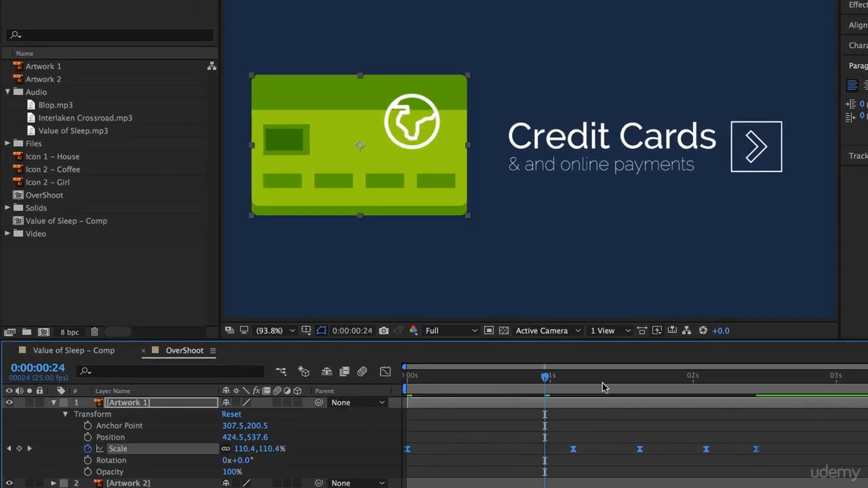
{"action": "left_click_drag", "start_coordinate": [602, 380], "coordinate": [128, 366]}
{"action": "key", "text": "space"}
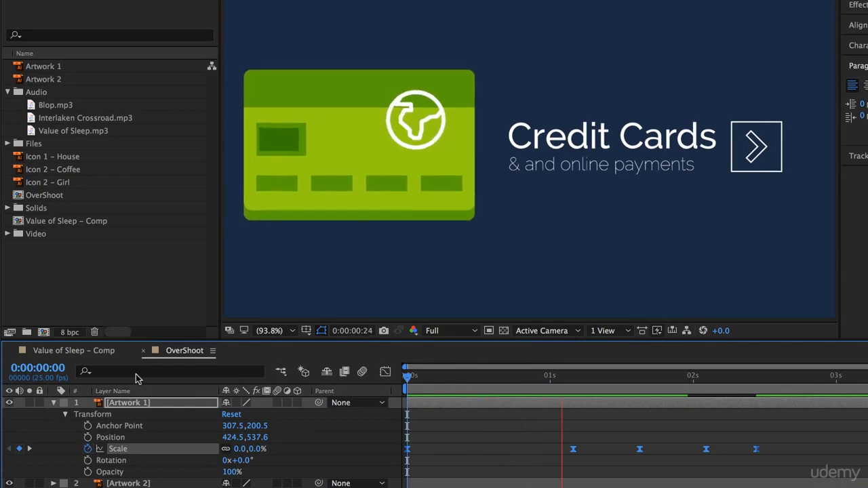
{"action": "key", "text": "space"}
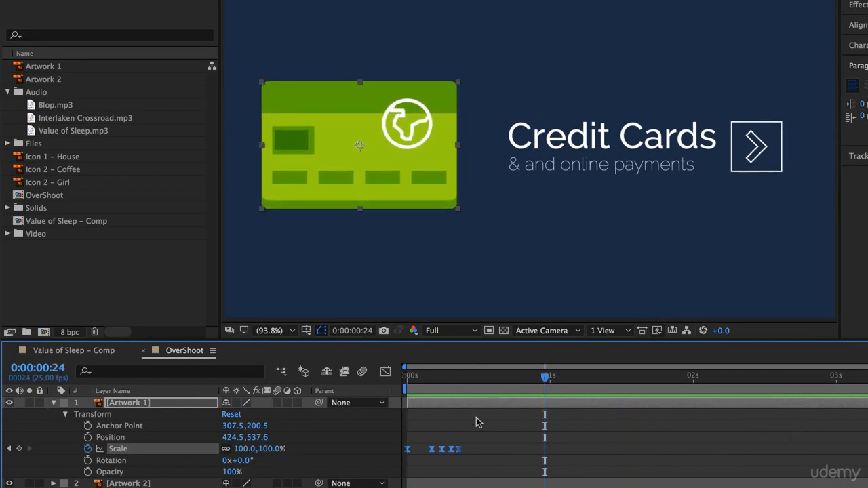
Step: Restore Artwork 1's Scale keyframes to their spacing before the proportional retiming and preview the animation from the start
{"action": "key", "text": "Page_Down"}
{"action": "key", "text": "Page_Down"}
{"action": "key", "text": "Page_Down"}
{"action": "key", "text": "Page_Down"}
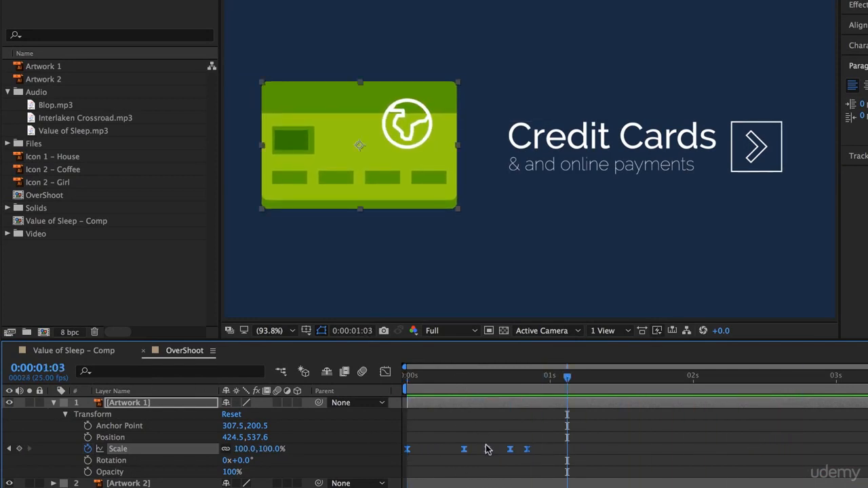
{"action": "key", "text": "Home"}
{"action": "key", "text": "space"}
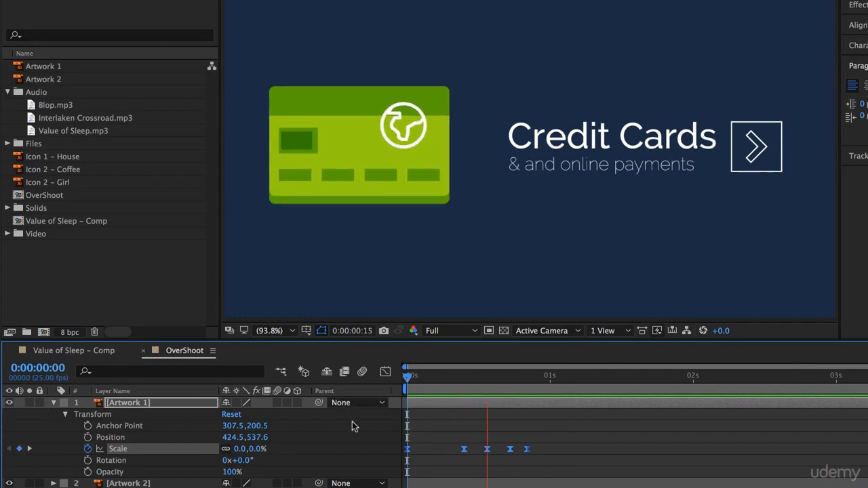
{"action": "key", "text": "space"}
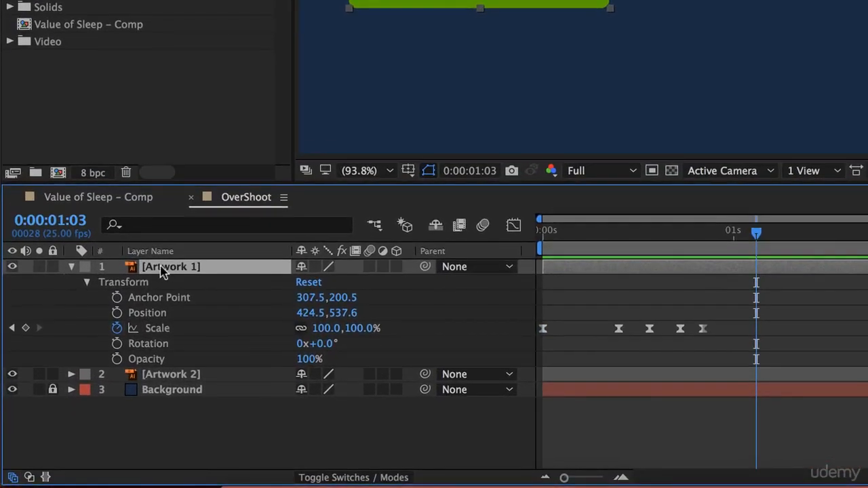
Step: Rename the Artwork 1 layer to Manual Overshoot
{"action": "right_click", "coordinate": [127, 403]}
{"action": "left_click", "coordinate": [210, 468]}
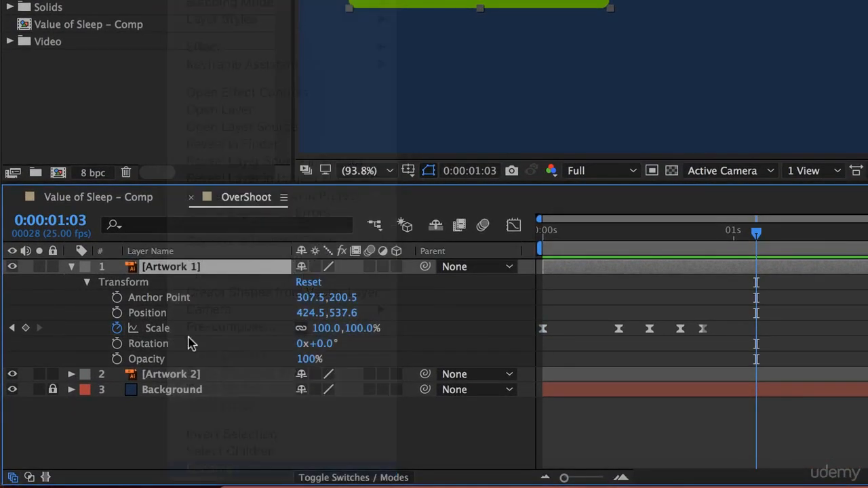
{"action": "type", "text": "Manual Overs"}
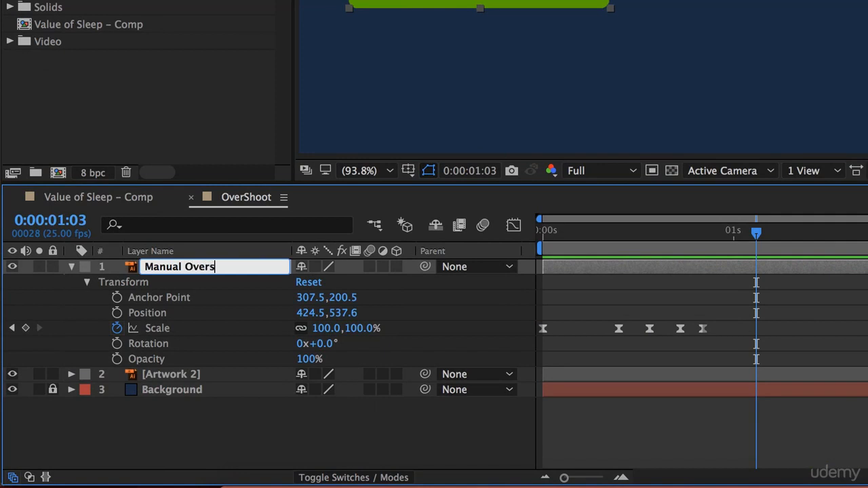
{"action": "type", "text": "hoot"}
{"action": "key", "text": "Return"}
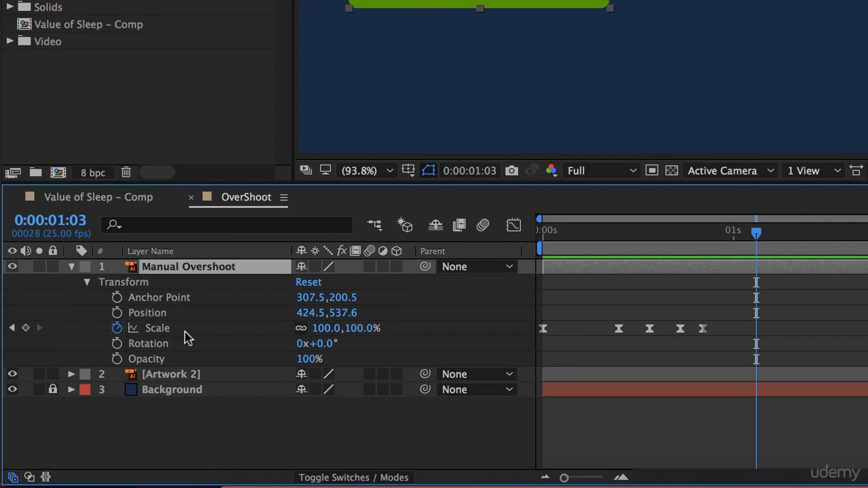
Step: Collapse the Manual Overshoot layer's properties and hide the layer in the composition
{"action": "left_click", "coordinate": [71, 267]}
{"action": "left_click", "coordinate": [173, 386]}
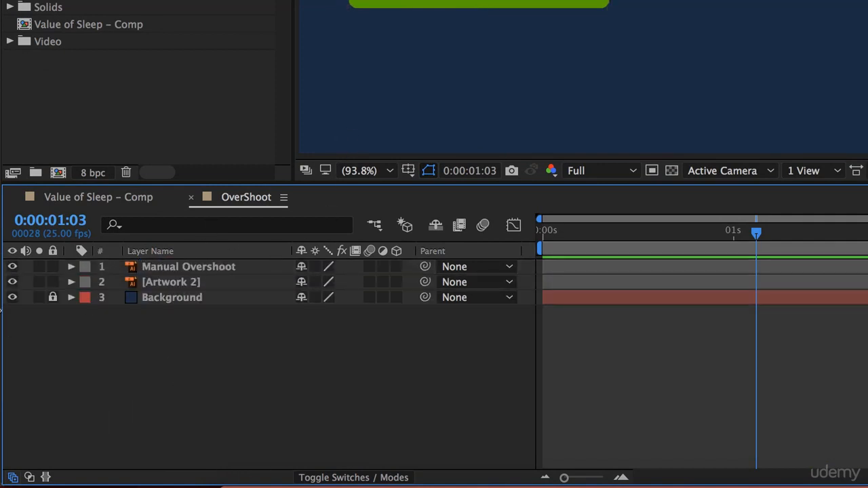
{"action": "left_click", "coordinate": [12, 267]}
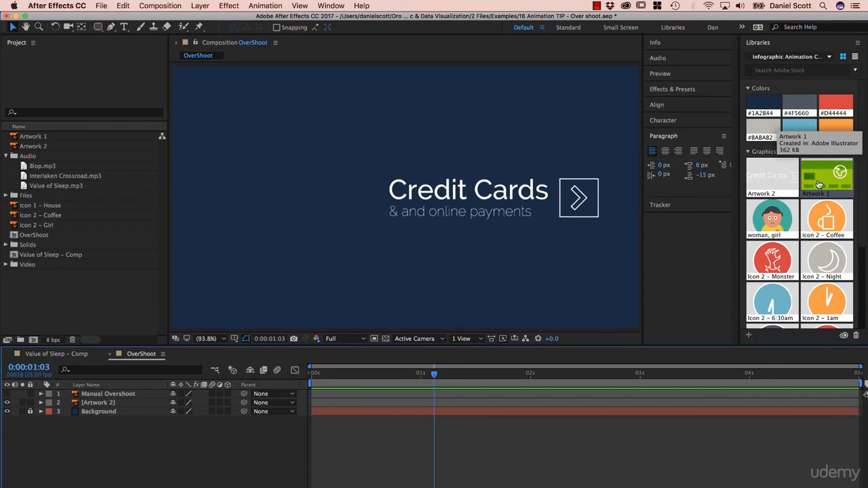
Step: Add a second copy of the Artwork 1 footage to the OverShoot composition, placed beside the Credit Cards text
{"action": "left_click", "coordinate": [28, 137]}
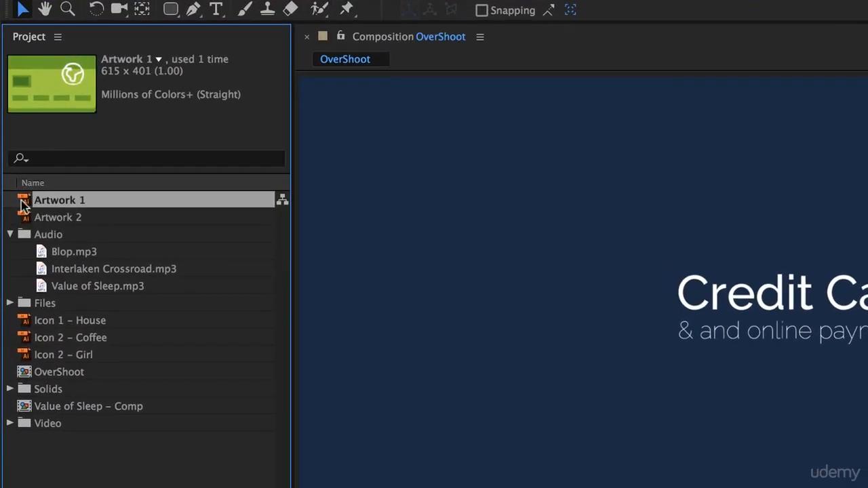
{"action": "left_click_drag", "start_coordinate": [25, 202], "coordinate": [503, 314]}
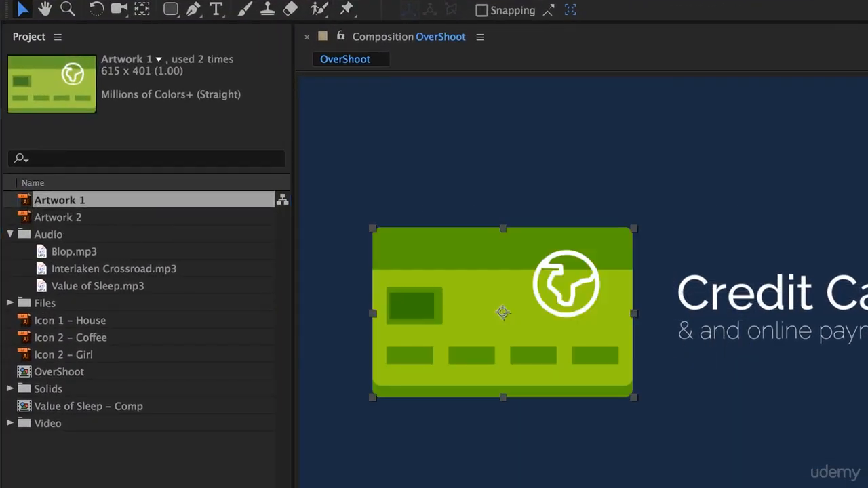
{"action": "left_click_drag", "start_coordinate": [592, 328], "coordinate": [587, 325]}
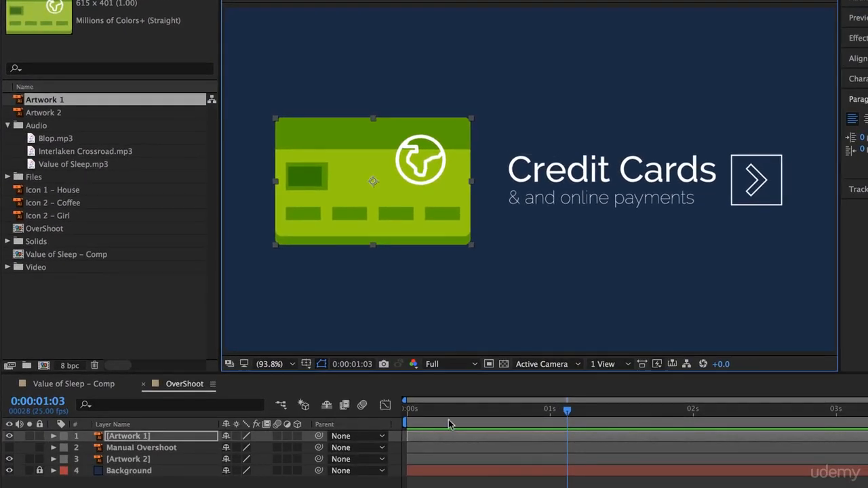
Step: Start Scale keyframing on the new Artwork 1 layer at 0:00:00:00 with a value of 0%
{"action": "left_click_drag", "start_coordinate": [538, 456], "coordinate": [428, 456]}
{"action": "left_click", "coordinate": [426, 439]}
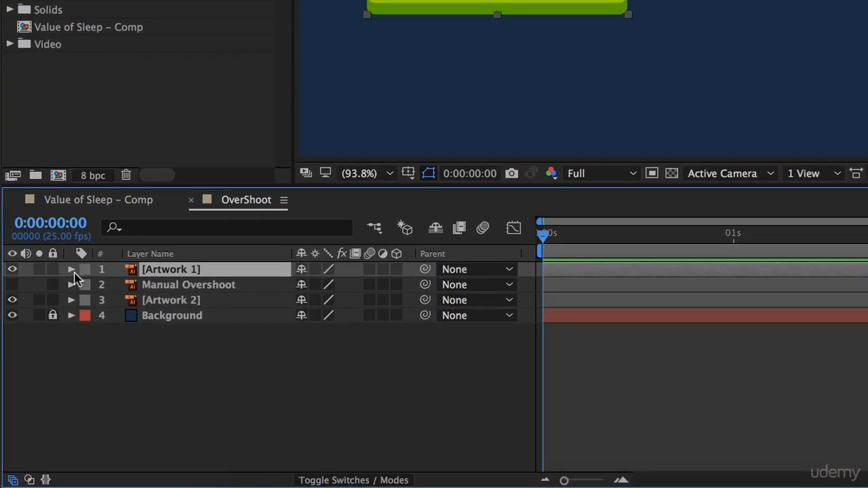
{"action": "left_click", "coordinate": [52, 436]}
{"action": "left_click", "coordinate": [87, 285]}
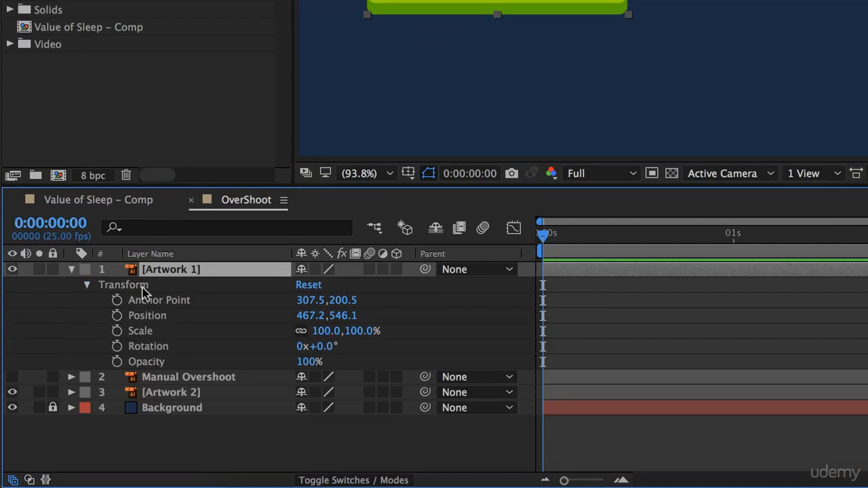
{"action": "left_click", "coordinate": [117, 330]}
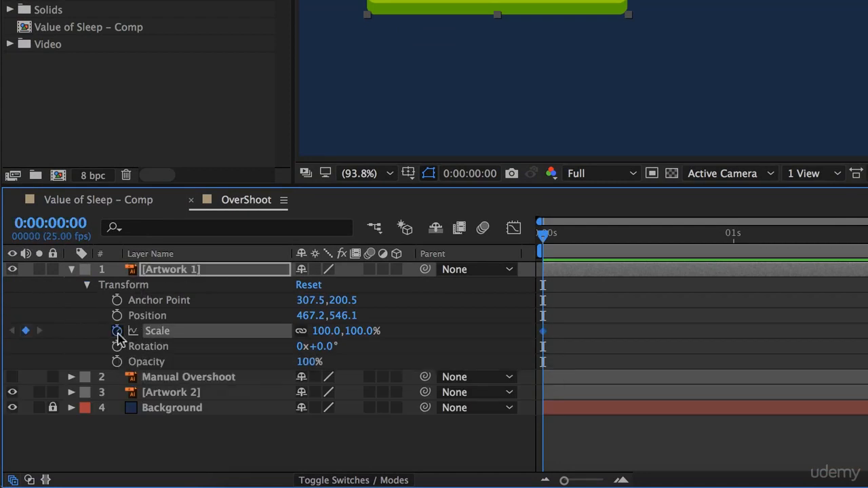
{"action": "left_click", "coordinate": [328, 331]}
{"action": "type", "text": "0"}
{"action": "key", "text": "Return"}
Step: Add a 100% Scale keyframe to Artwork 1 at 0:00:00:16 and preview the animation
{"action": "left_click_drag", "start_coordinate": [591, 235], "coordinate": [657, 251]}
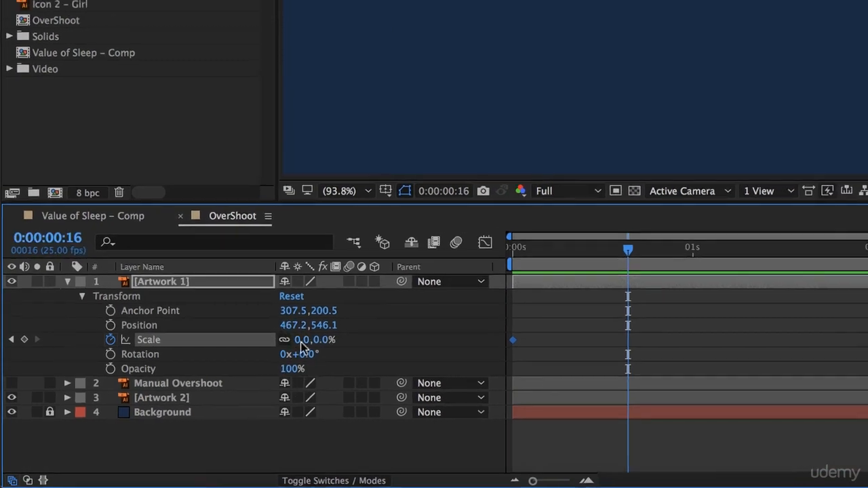
{"action": "left_click", "coordinate": [302, 341]}
{"action": "type", "text": "100"}
{"action": "key", "text": "Return"}
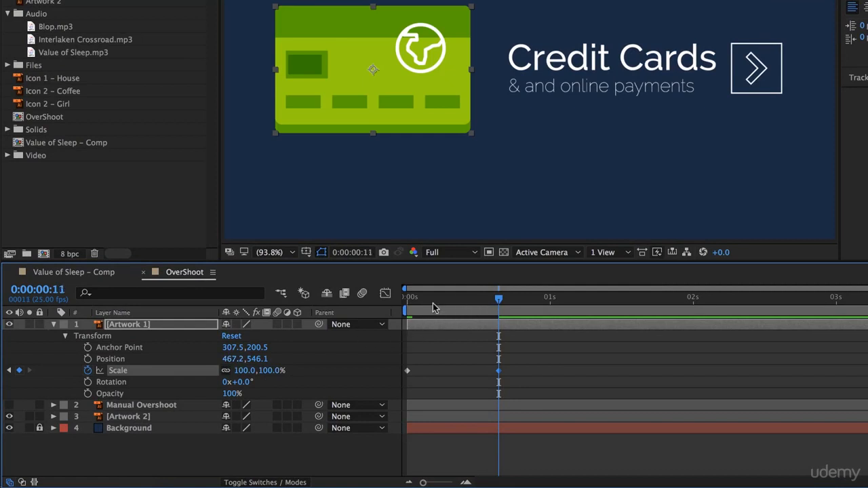
{"action": "key", "text": "space"}
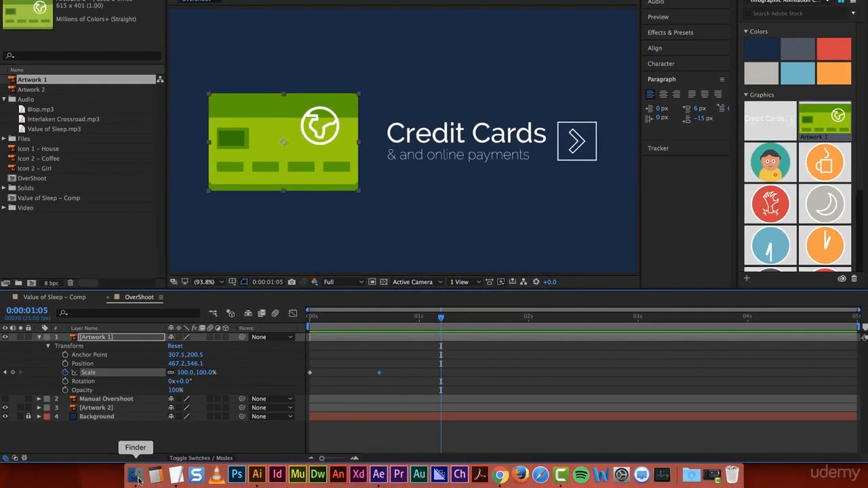
Step: Switch to Finder, open Expression - Over Shoot from the Expressions folder, copy its entire text and return to After Effects
{"action": "left_click", "coordinate": [136, 475]}
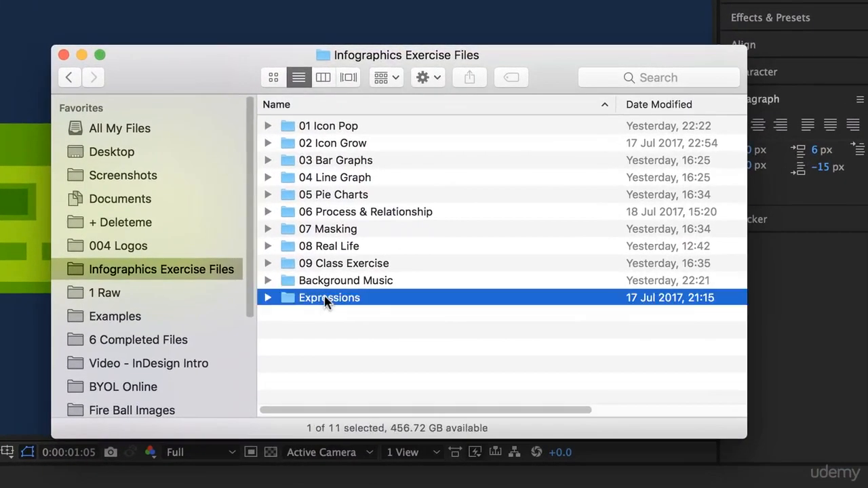
{"action": "double_click", "coordinate": [410, 194]}
{"action": "left_click", "coordinate": [337, 127]}
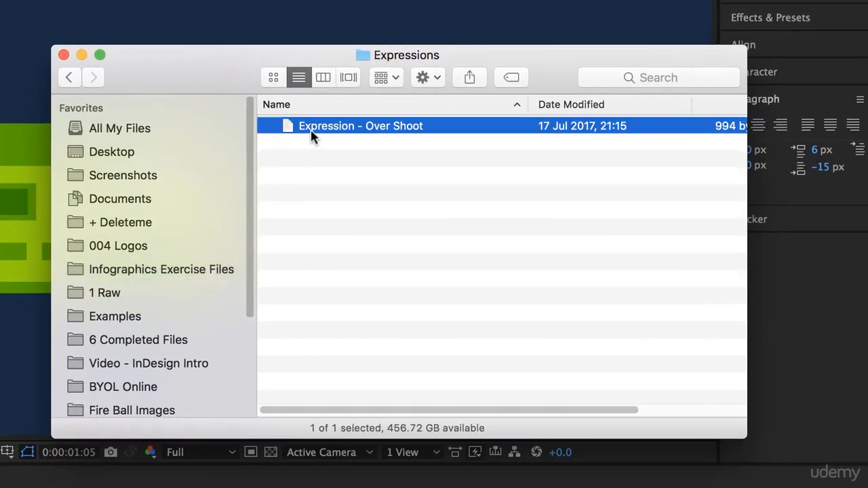
{"action": "double_click", "coordinate": [290, 128]}
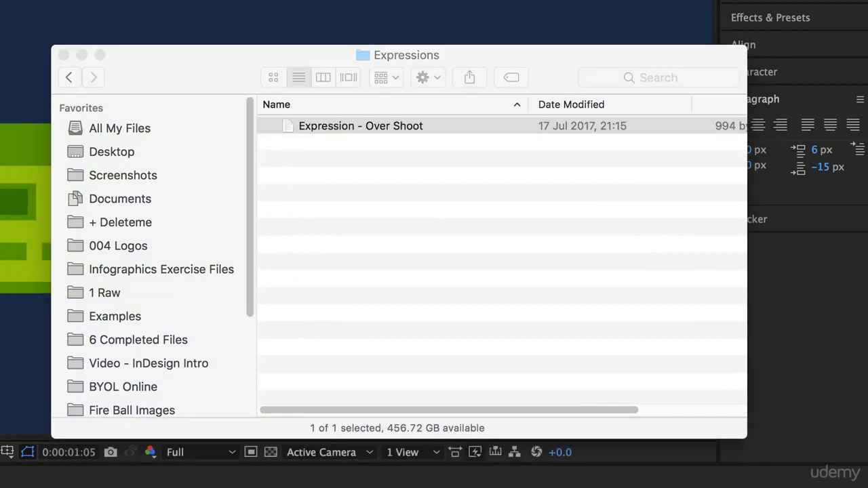
{"action": "key", "text": "super+a"}
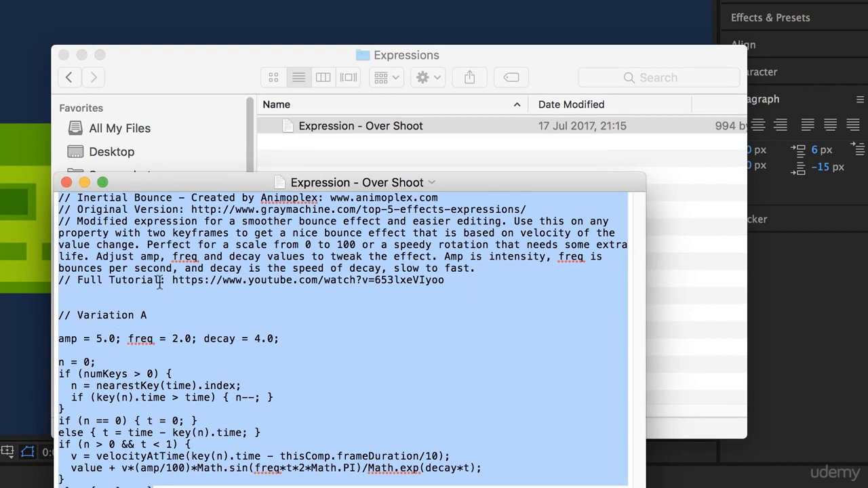
{"action": "key", "text": "super+Tab"}
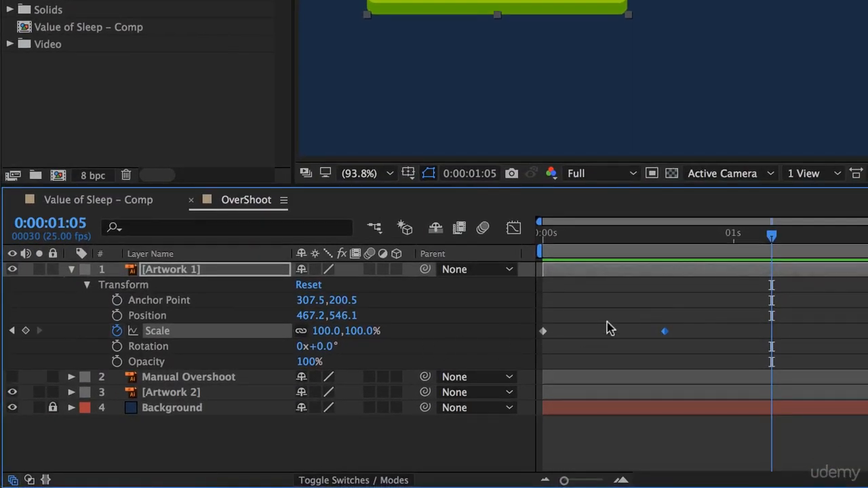
Step: Enable an expression on Artwork 1's Scale property and replace the default transform.scale text with the copied overshoot expression
{"action": "left_click", "coordinate": [601, 320]}
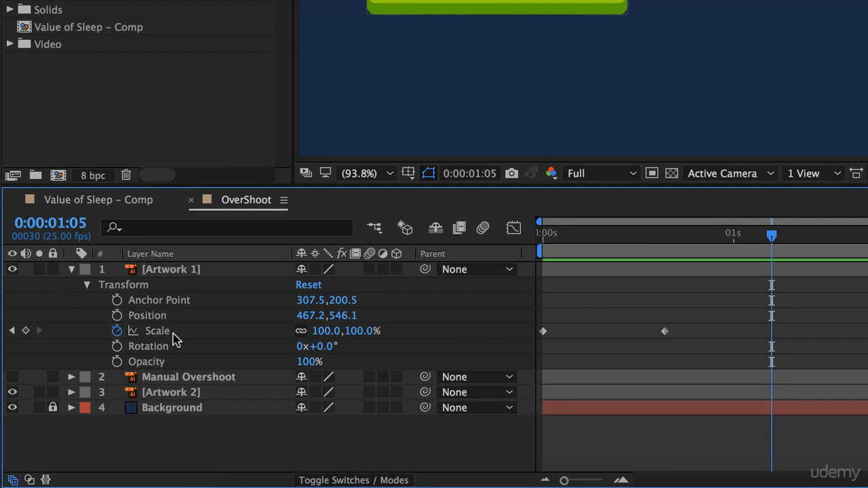
{"action": "left_click", "coordinate": [117, 330], "text": "alt"}
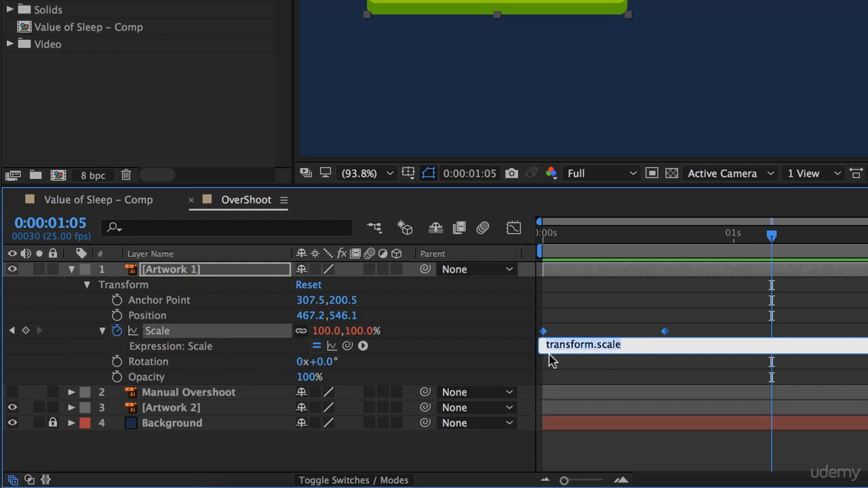
{"action": "key", "text": "BackSpace"}
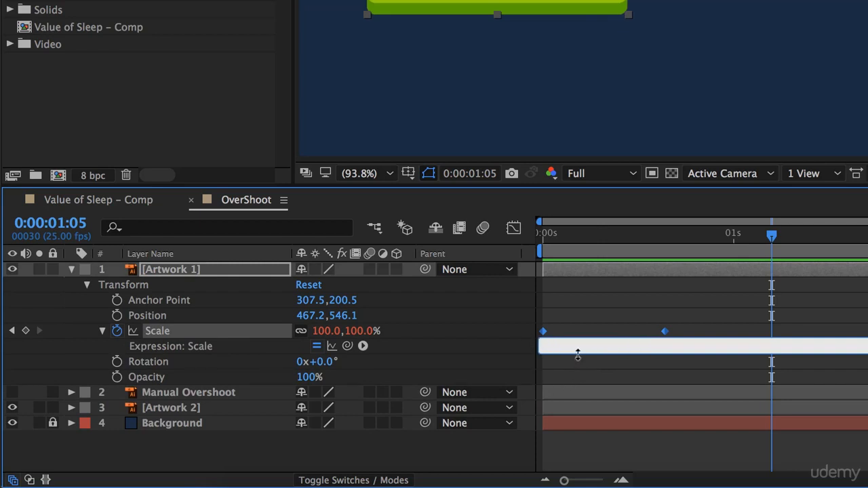
{"action": "key", "text": "ctrl+v"}
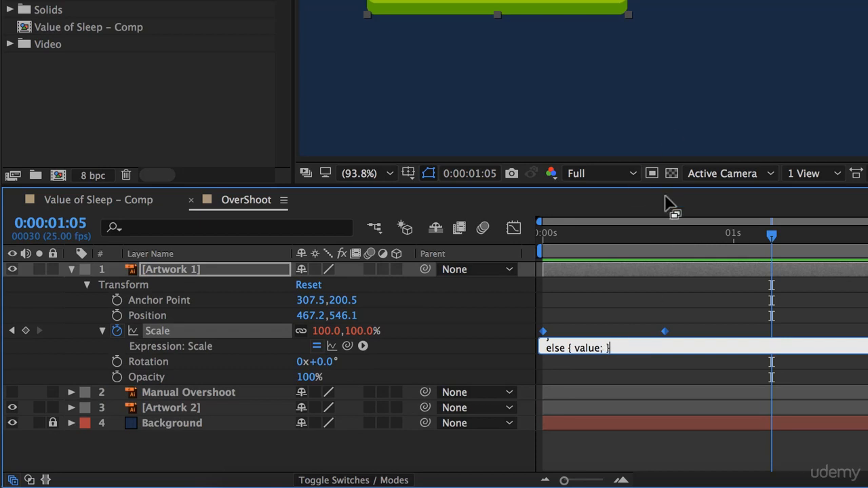
Step: Apply the pasted expression to Artwork 1's Scale and preview the bounce from 0:00:00:00
{"action": "left_click", "coordinate": [844, 296]}
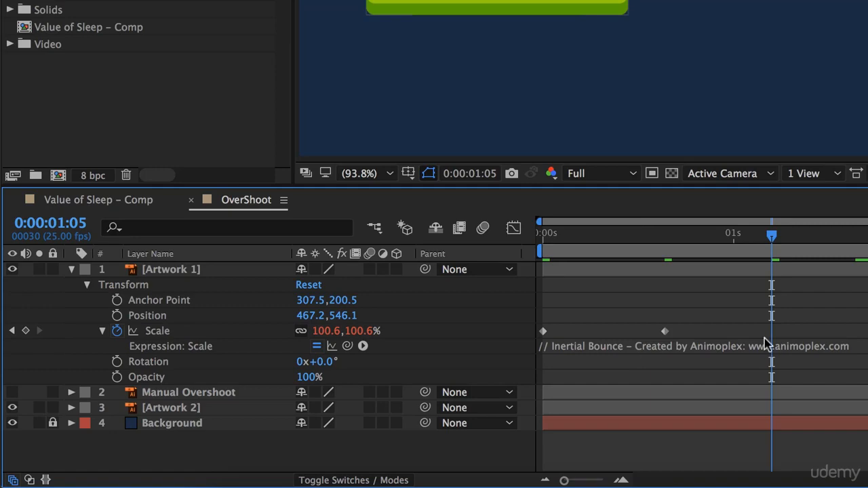
{"action": "left_click_drag", "start_coordinate": [739, 237], "coordinate": [491, 246]}
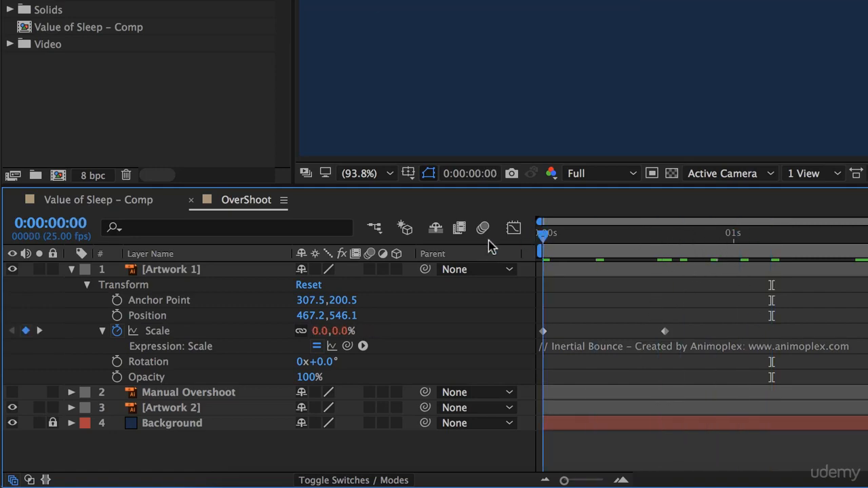
{"action": "key", "text": "space"}
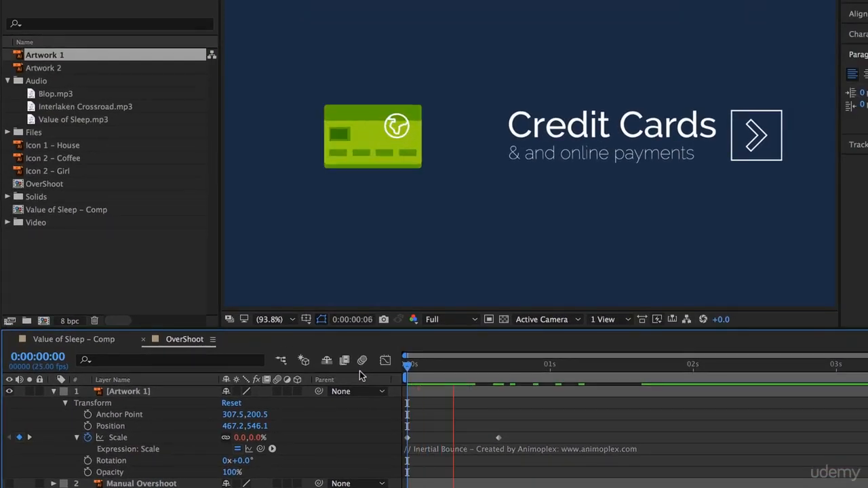
{"action": "key", "text": "space"}
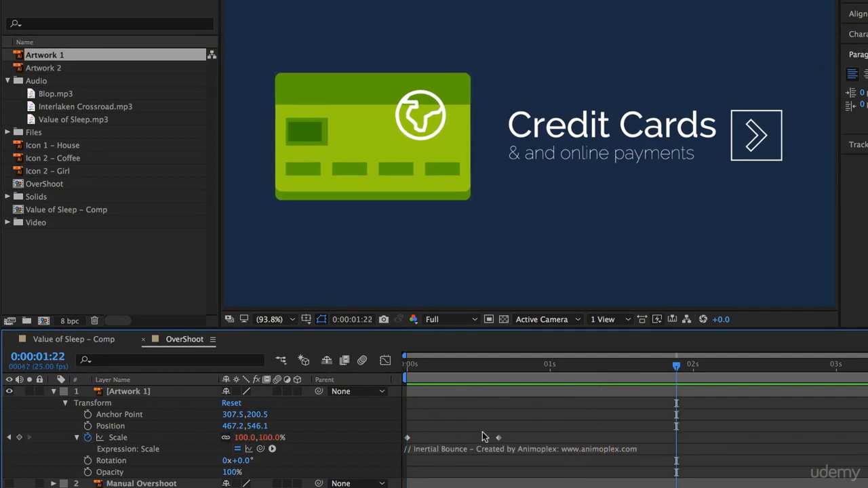
Step: Speed up Artwork 1's growth by moving its 100% Scale keyframe earlier to about 0:00:00:05, previewing after each adjustment
{"action": "left_click_drag", "start_coordinate": [497, 438], "coordinate": [460, 441]}
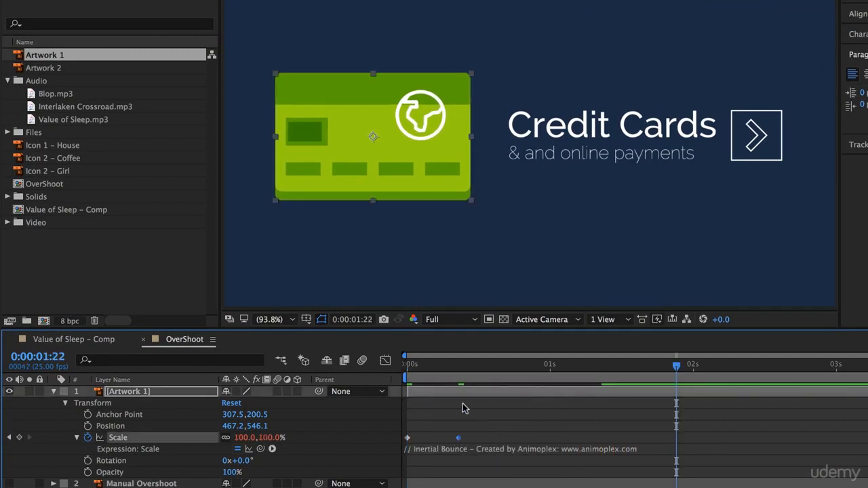
{"action": "left_click_drag", "start_coordinate": [676, 365], "coordinate": [333, 367]}
{"action": "key", "text": "space"}
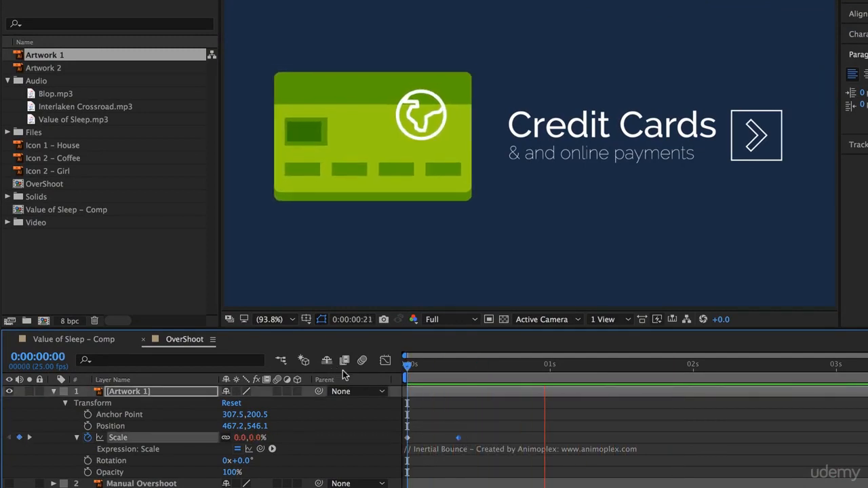
{"action": "left_click_drag", "start_coordinate": [459, 438], "coordinate": [434, 439]}
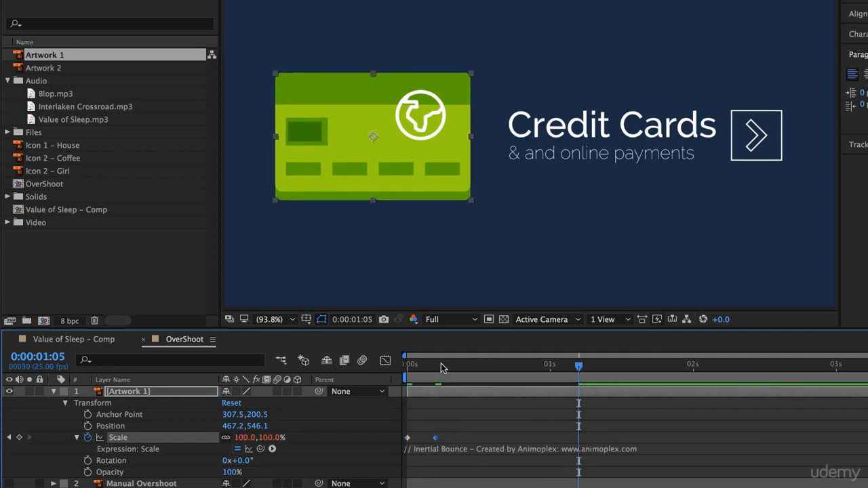
{"action": "left_click_drag", "start_coordinate": [441, 365], "coordinate": [359, 364]}
{"action": "key", "text": "space"}
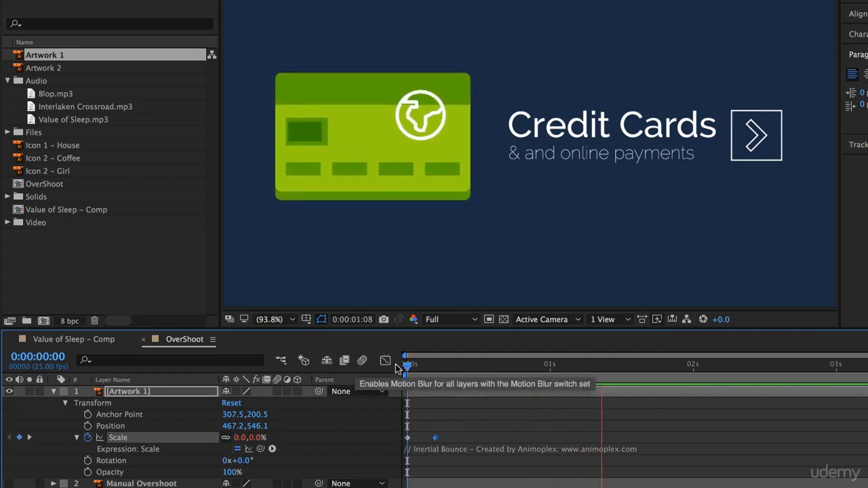
{"action": "key", "text": "space"}
{"action": "key", "text": "Home"}
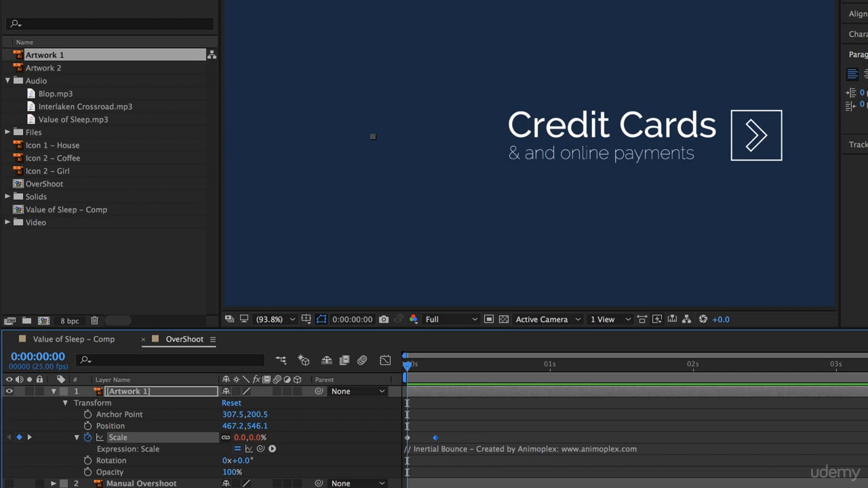
{"action": "left_click", "coordinate": [441, 441]}
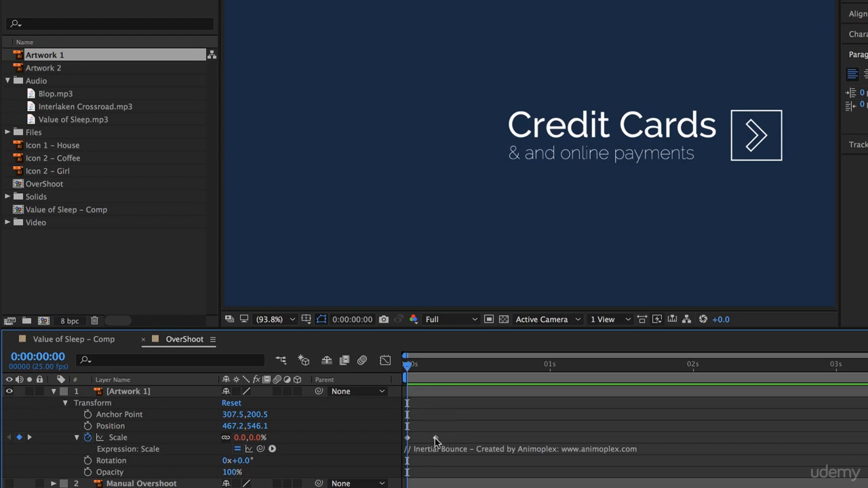
{"action": "left_click", "coordinate": [436, 438]}
{"action": "left_click", "coordinate": [407, 438]}
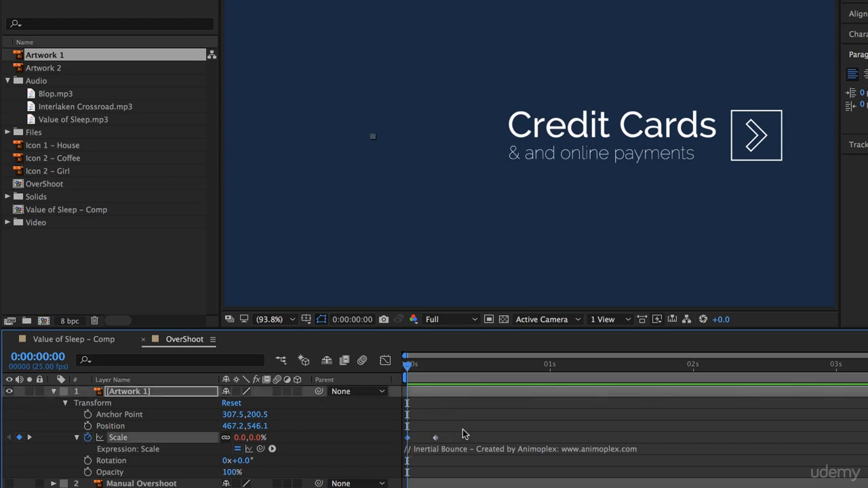
{"action": "left_click", "coordinate": [654, 139]}
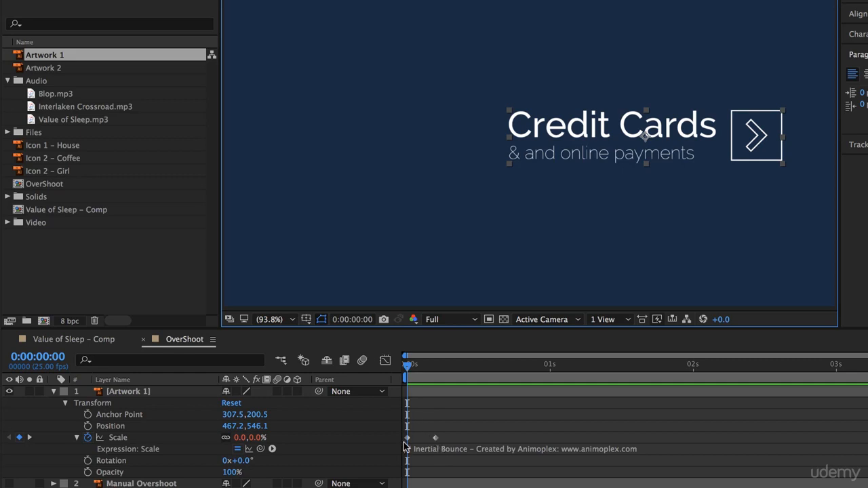
{"action": "left_click", "coordinate": [646, 425]}
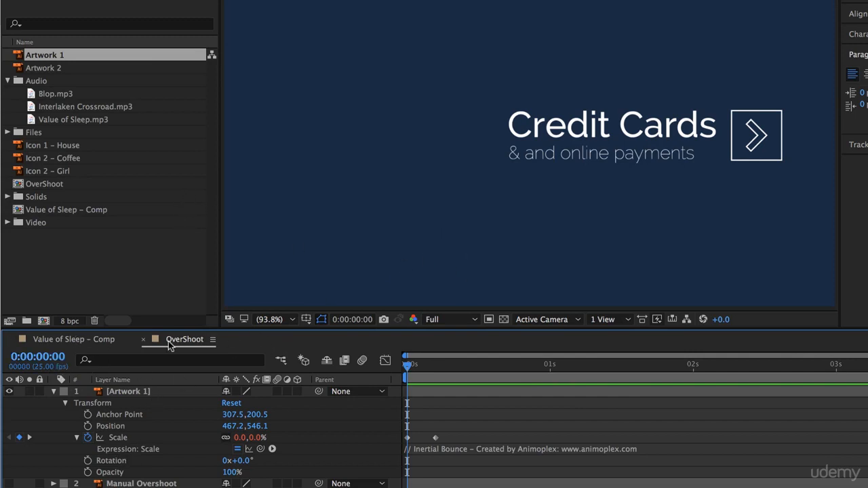
Step: Close the OverShoot composition and preview Icon 1 – House's existing animation in Value of Sleep – Comp from 0:00:05:07
{"action": "left_click", "coordinate": [143, 341]}
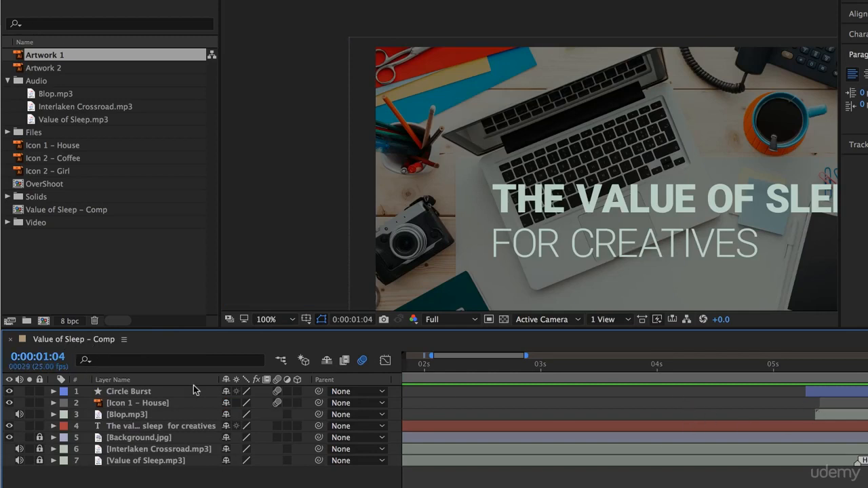
{"action": "left_click", "coordinate": [155, 406]}
{"action": "left_click", "coordinate": [811, 369]}
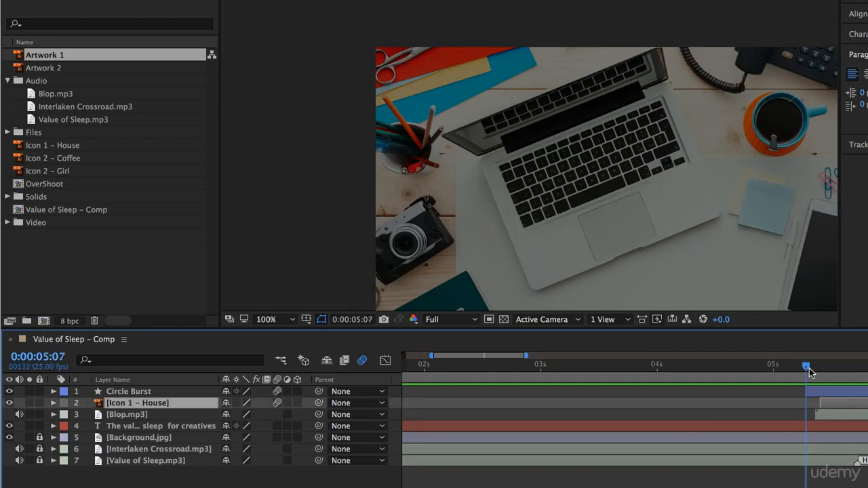
{"action": "key", "text": "space"}
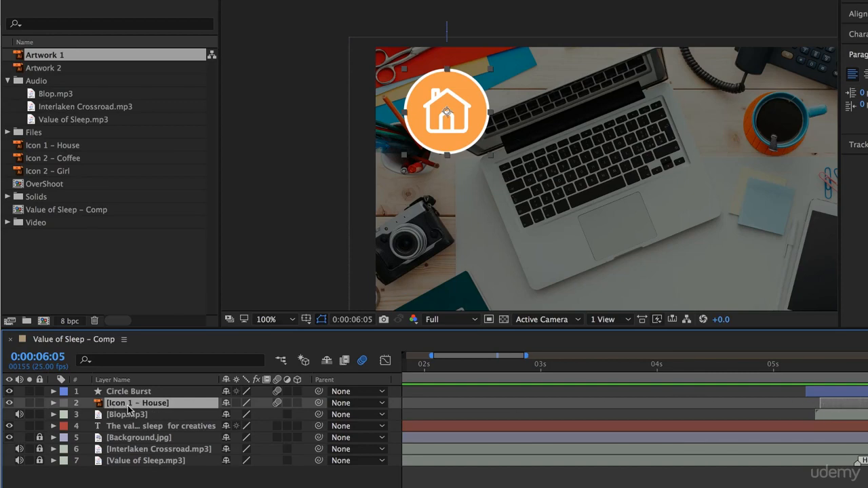
Step: Reveal the Scale keyframes of the Icon 1 – House layer and convert both eased keyframes to linear
{"action": "key", "text": "s"}
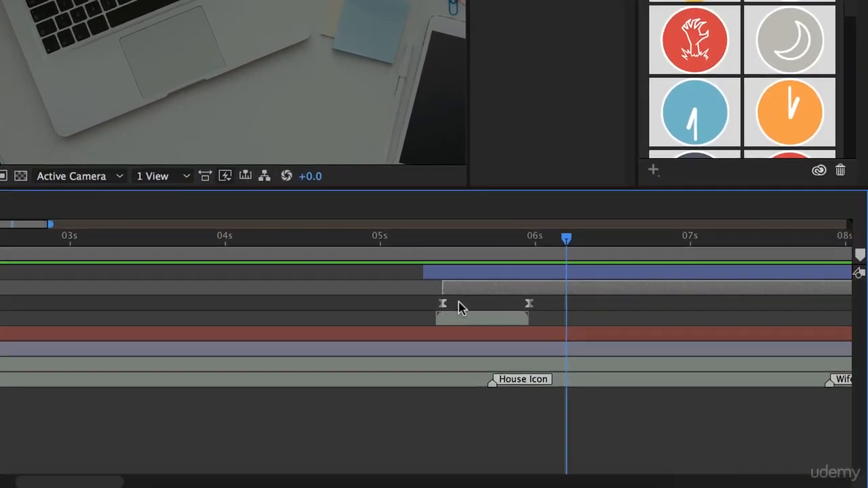
{"action": "left_click", "coordinate": [529, 304]}
{"action": "mouse_move", "coordinate": [441, 307]}
{"action": "left_click", "coordinate": [442, 304], "text": "super"}
{"action": "left_click", "coordinate": [529, 304], "text": "super"}
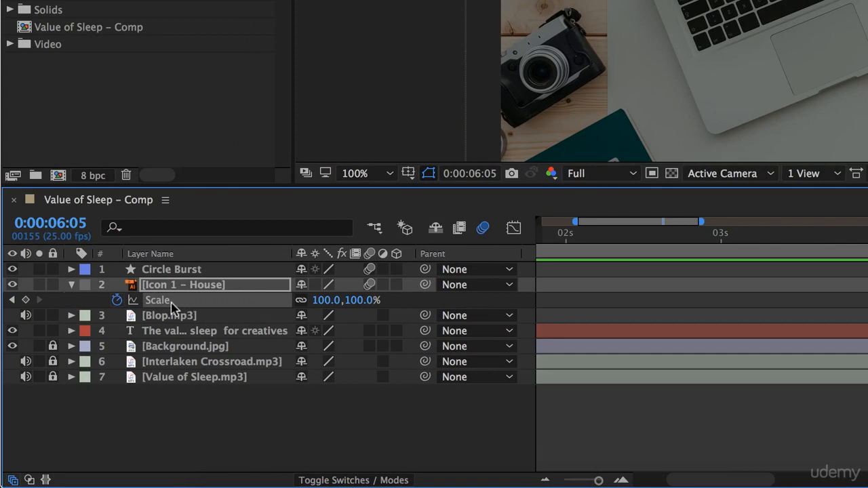
Step: Add an expression to Icon 1 – House's Scale, replace transform.scale with the copied Inertial Bounce expression, and preview the animation
{"action": "left_click", "coordinate": [117, 301], "text": "alt"}
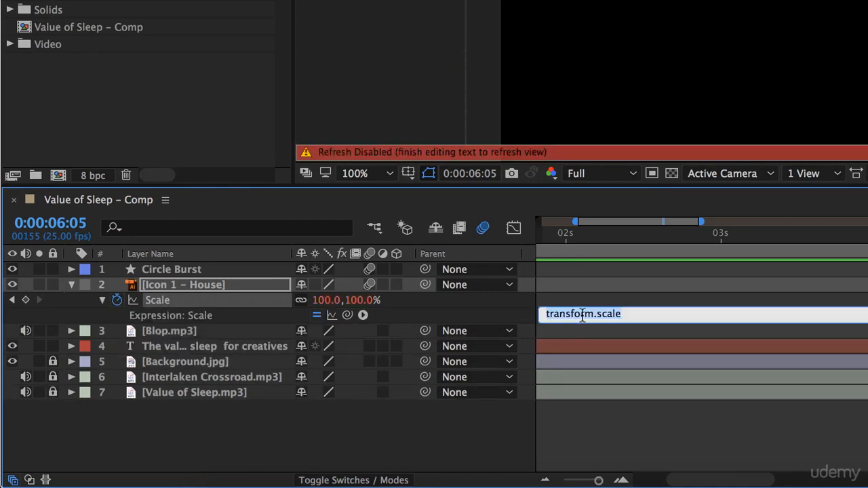
{"action": "key", "text": "BackSpace"}
{"action": "key", "text": "super+v"}
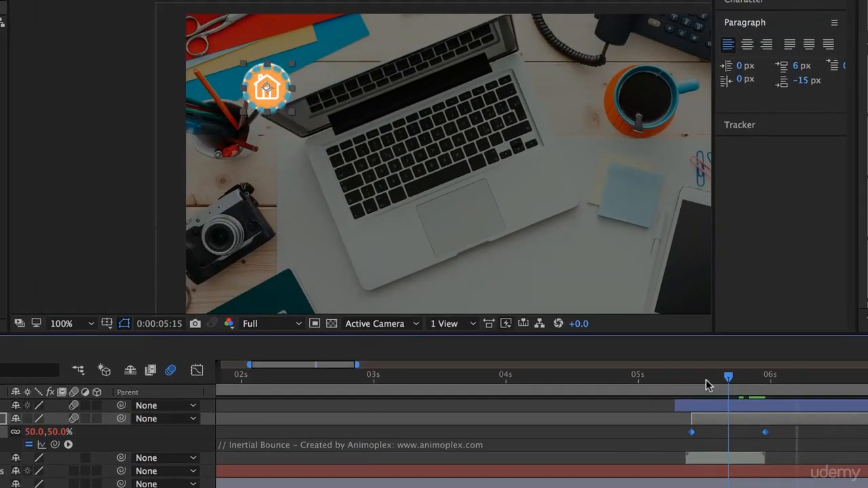
{"action": "left_click_drag", "start_coordinate": [706, 379], "coordinate": [662, 392]}
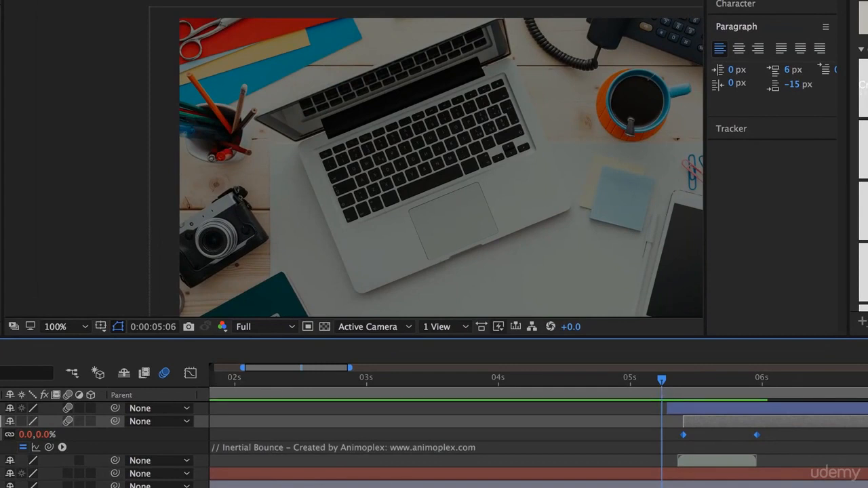
{"action": "key", "text": "space"}
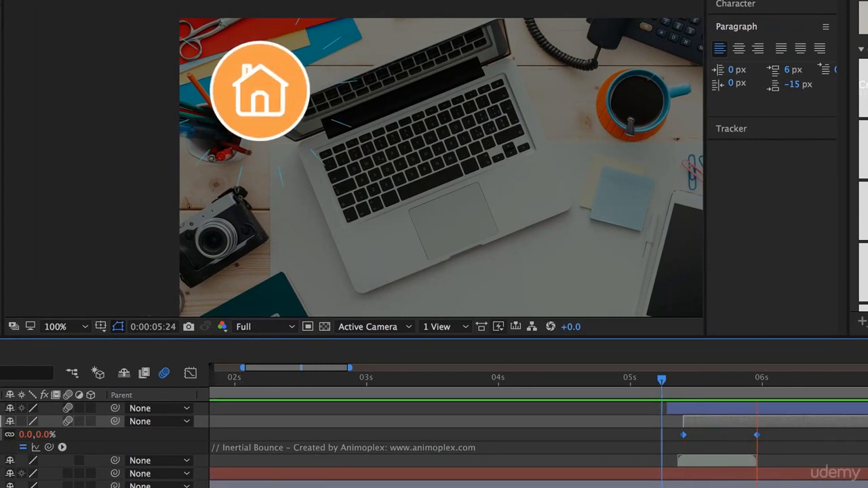
{"action": "left_click", "coordinate": [655, 400]}
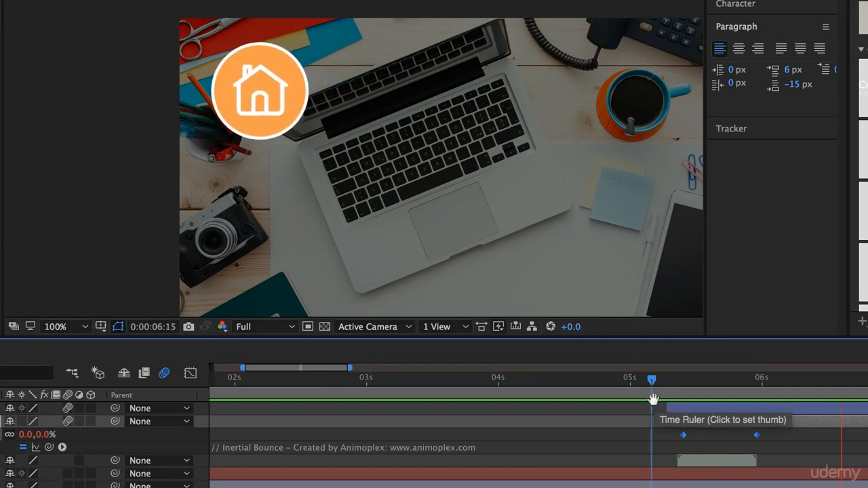
Step: Move Icon 1 – House's second Scale keyframe earlier to about 0:00:05:13, previewing the bounce after each adjustment
{"action": "left_click_drag", "start_coordinate": [755, 432], "coordinate": [707, 436]}
{"action": "key", "text": "super+z"}
{"action": "left_click", "coordinate": [744, 440]}
{"action": "left_click", "coordinate": [756, 435]}
{"action": "left_click_drag", "start_coordinate": [700, 383], "coordinate": [672, 381]}
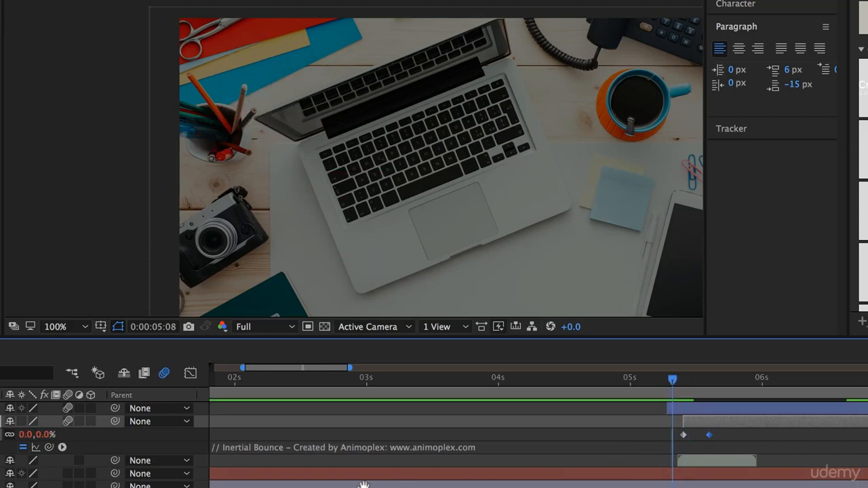
{"action": "key", "text": "space"}
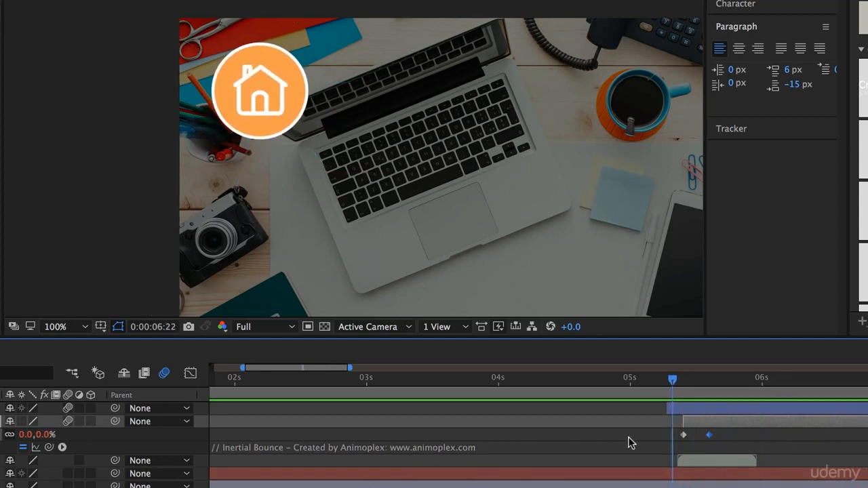
{"action": "key", "text": "space"}
{"action": "left_click_drag", "start_coordinate": [709, 435], "coordinate": [699, 435]}
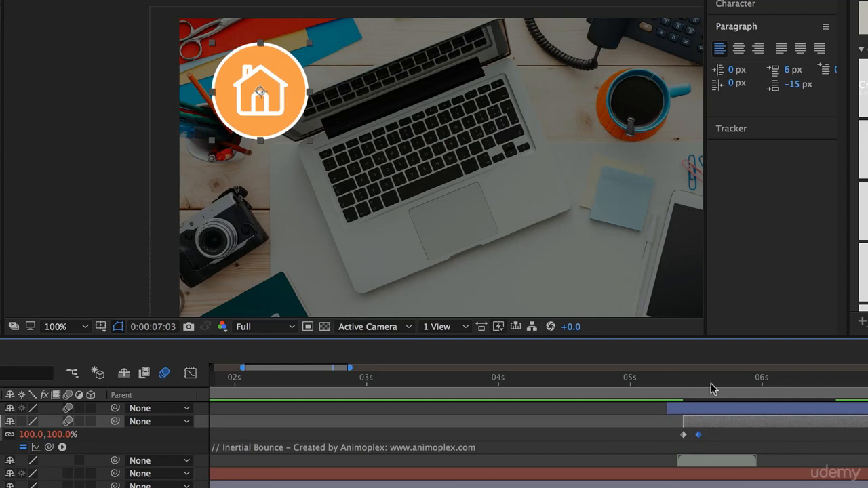
{"action": "left_click", "coordinate": [658, 381]}
{"action": "key", "text": "space"}
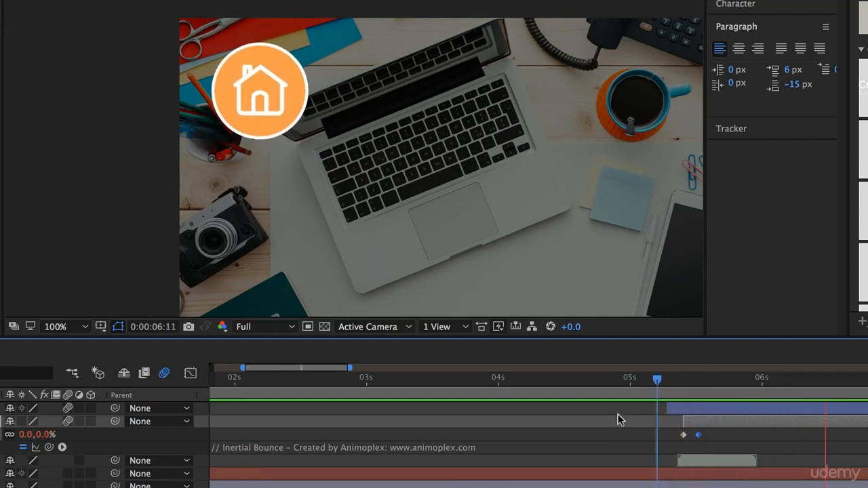
{"action": "key", "text": "space"}
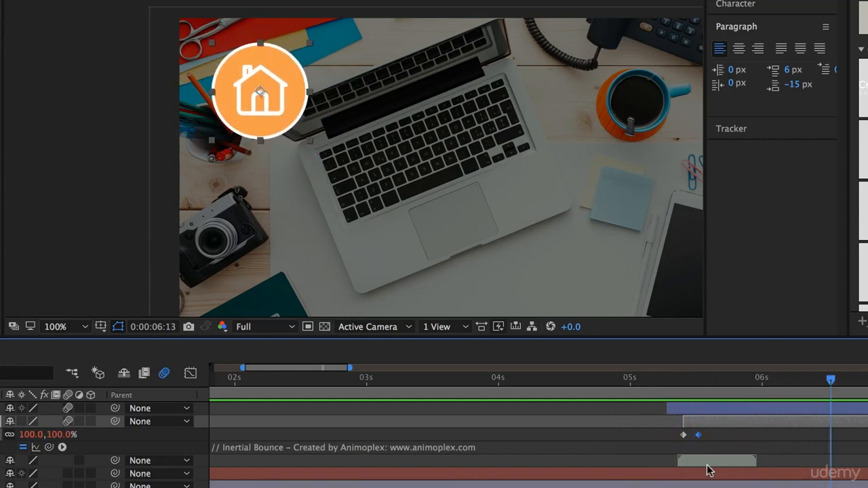
{"action": "left_click_drag", "start_coordinate": [712, 383], "coordinate": [814, 402]}
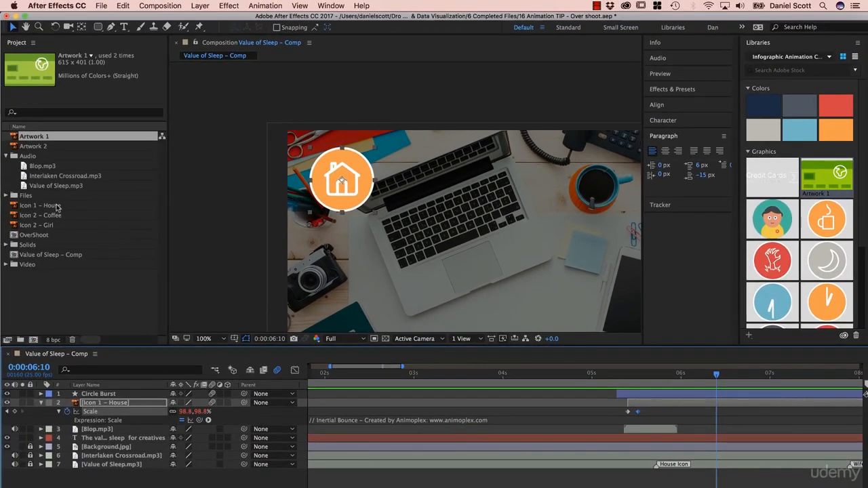
Step: Move the House, Coffee and Girl icons plus Artwork 1 and Artwork 2 into the project's Files folder, and collapse the Audio folder
{"action": "left_click", "coordinate": [58, 207]}
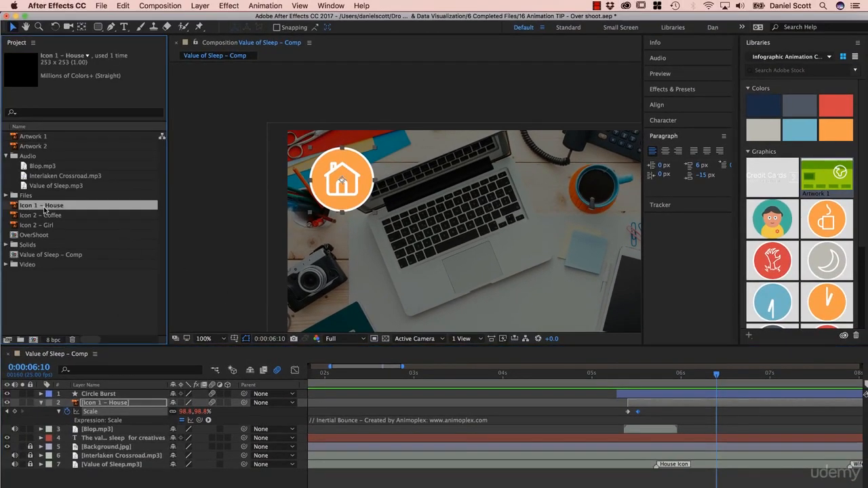
{"action": "left_click", "coordinate": [37, 226], "text": "shift"}
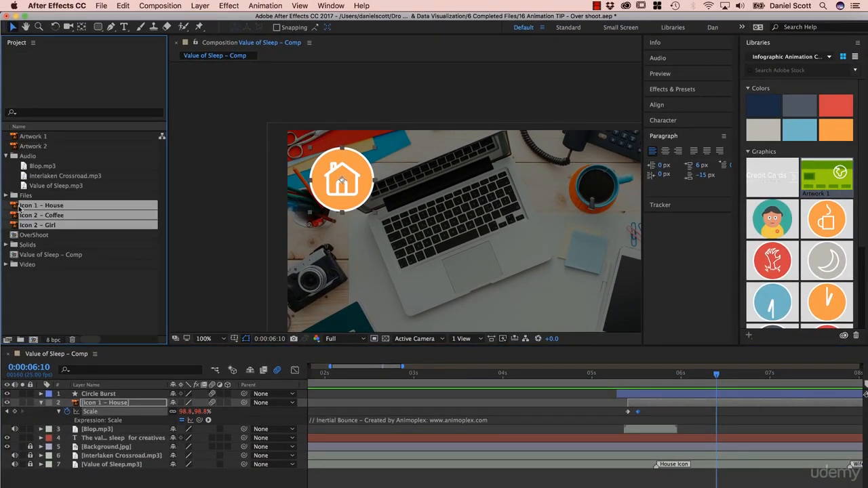
{"action": "left_click_drag", "start_coordinate": [18, 208], "coordinate": [26, 195]}
{"action": "left_click", "coordinate": [24, 145]}
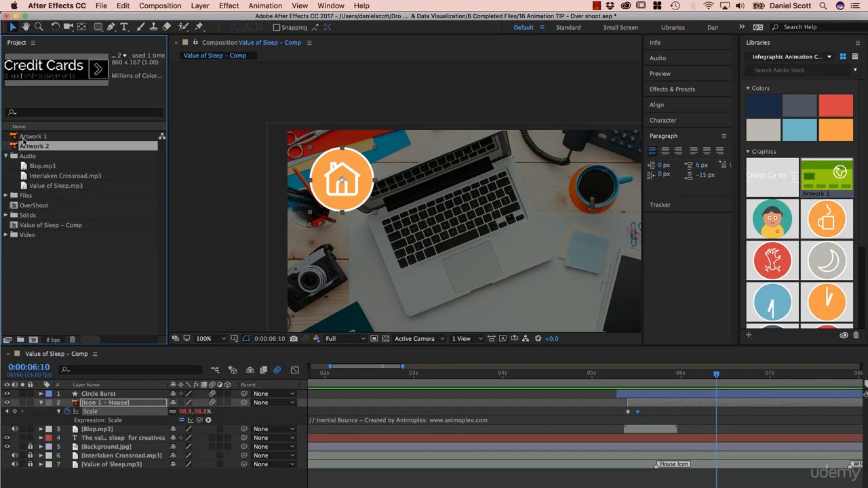
{"action": "left_click", "coordinate": [23, 140], "text": "shift"}
{"action": "left_click_drag", "start_coordinate": [22, 140], "coordinate": [17, 196]}
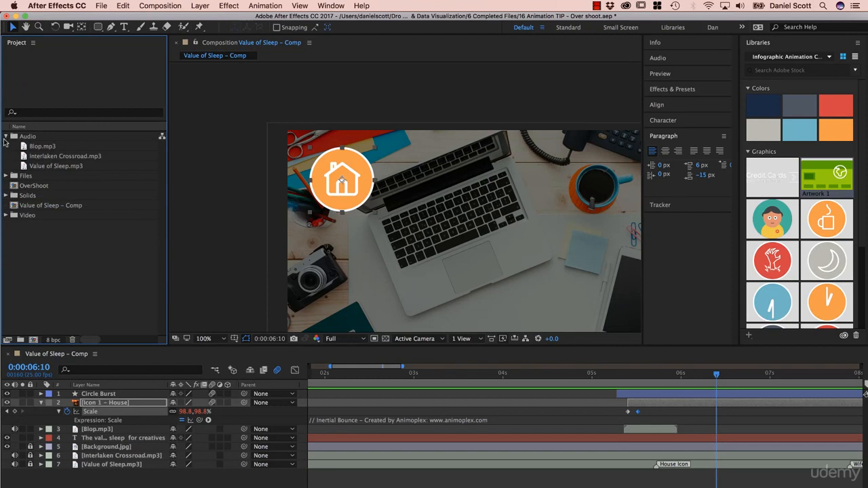
{"action": "left_click", "coordinate": [4, 137]}
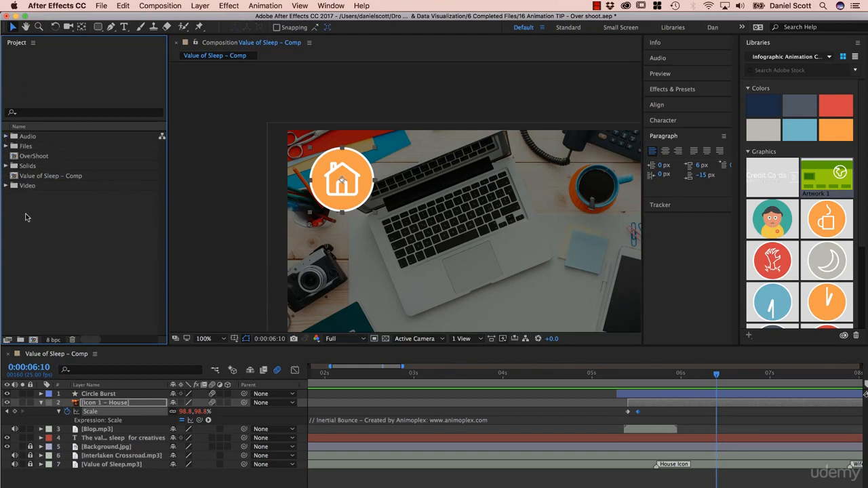